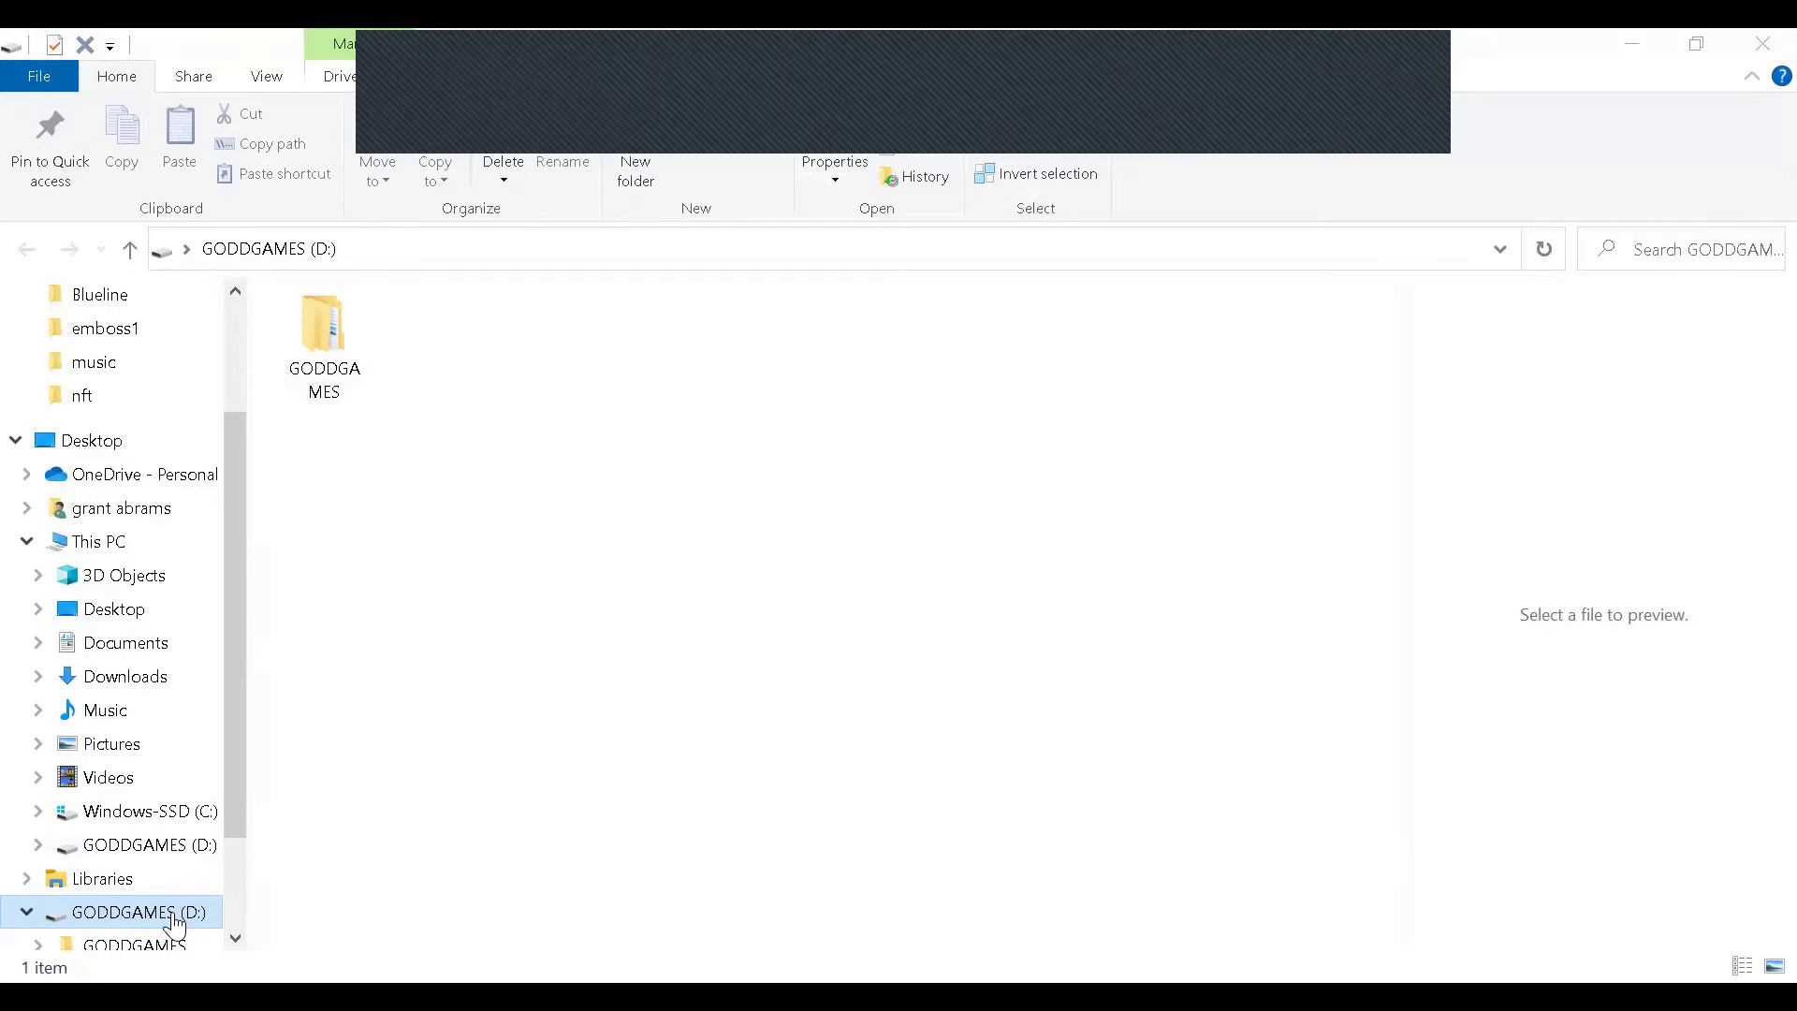
# - Open the GODDGAMES folder on the GODDGAMES (D:) drive in File Explorer
pyautogui.doubleClick(325, 344)
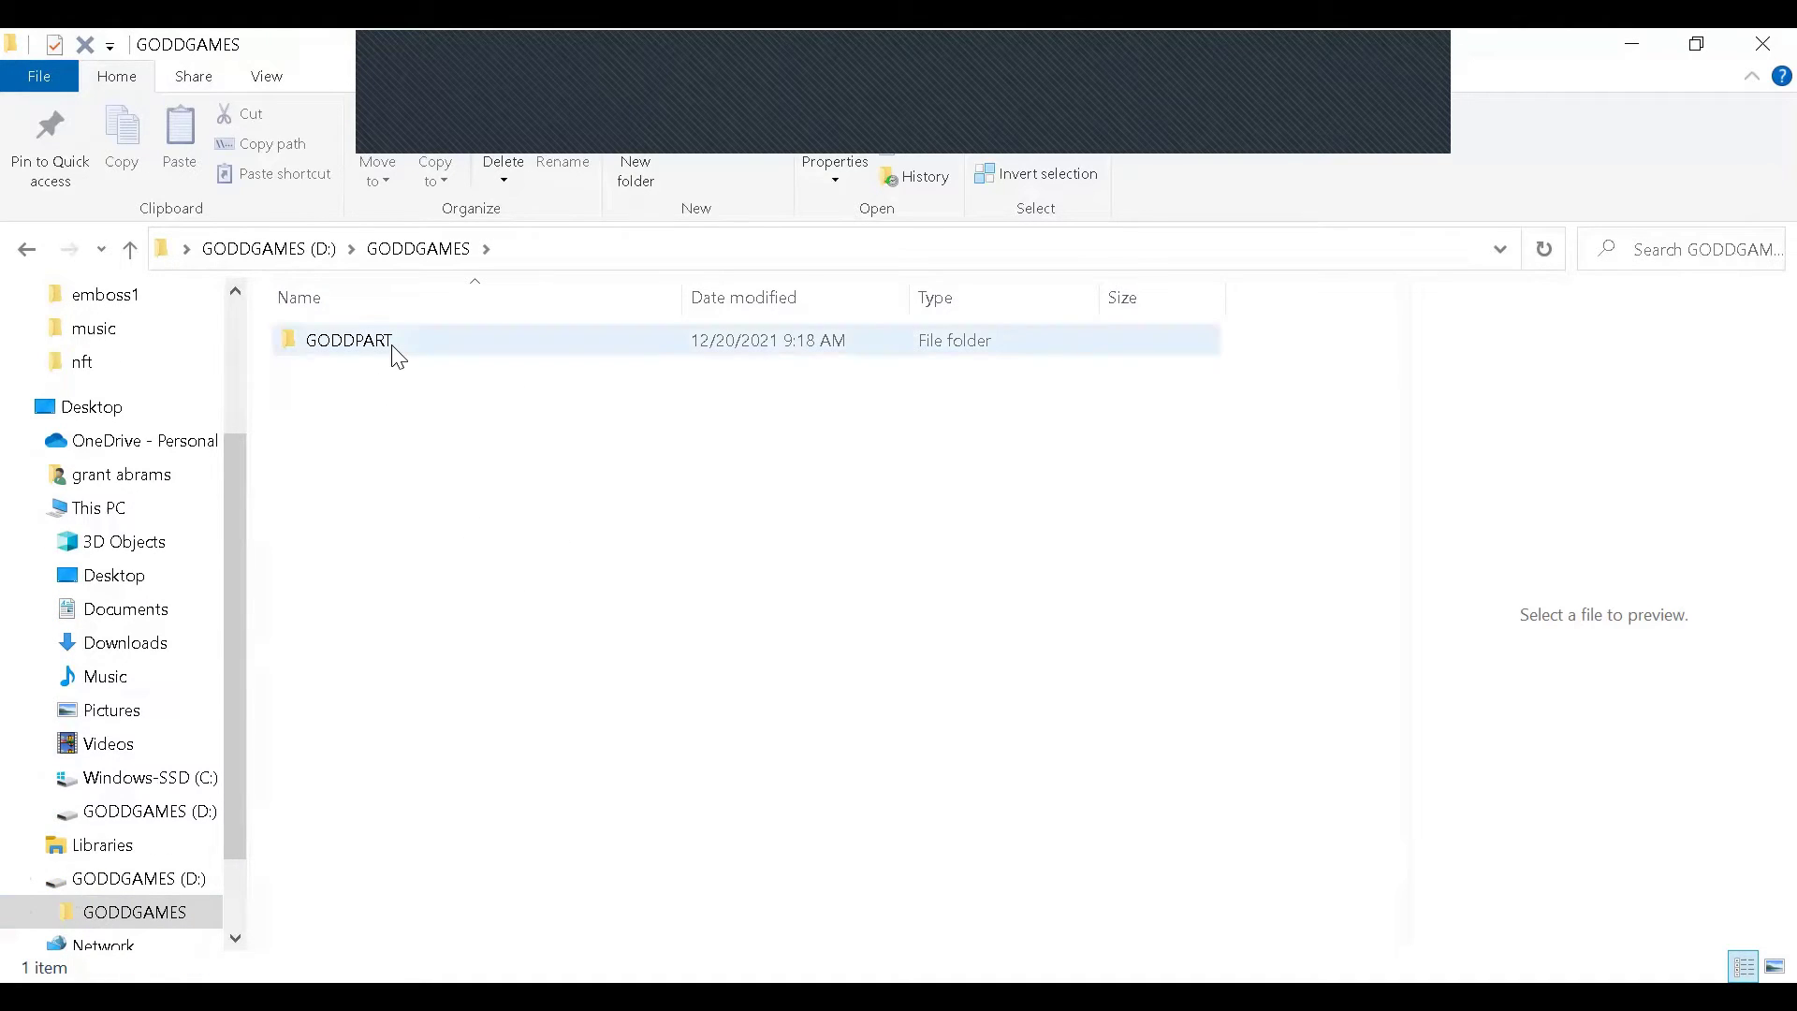
# - Open the GODDPART folder and launch wgge.exe from the bottom of its file list
pyautogui.moveTo(397, 357)
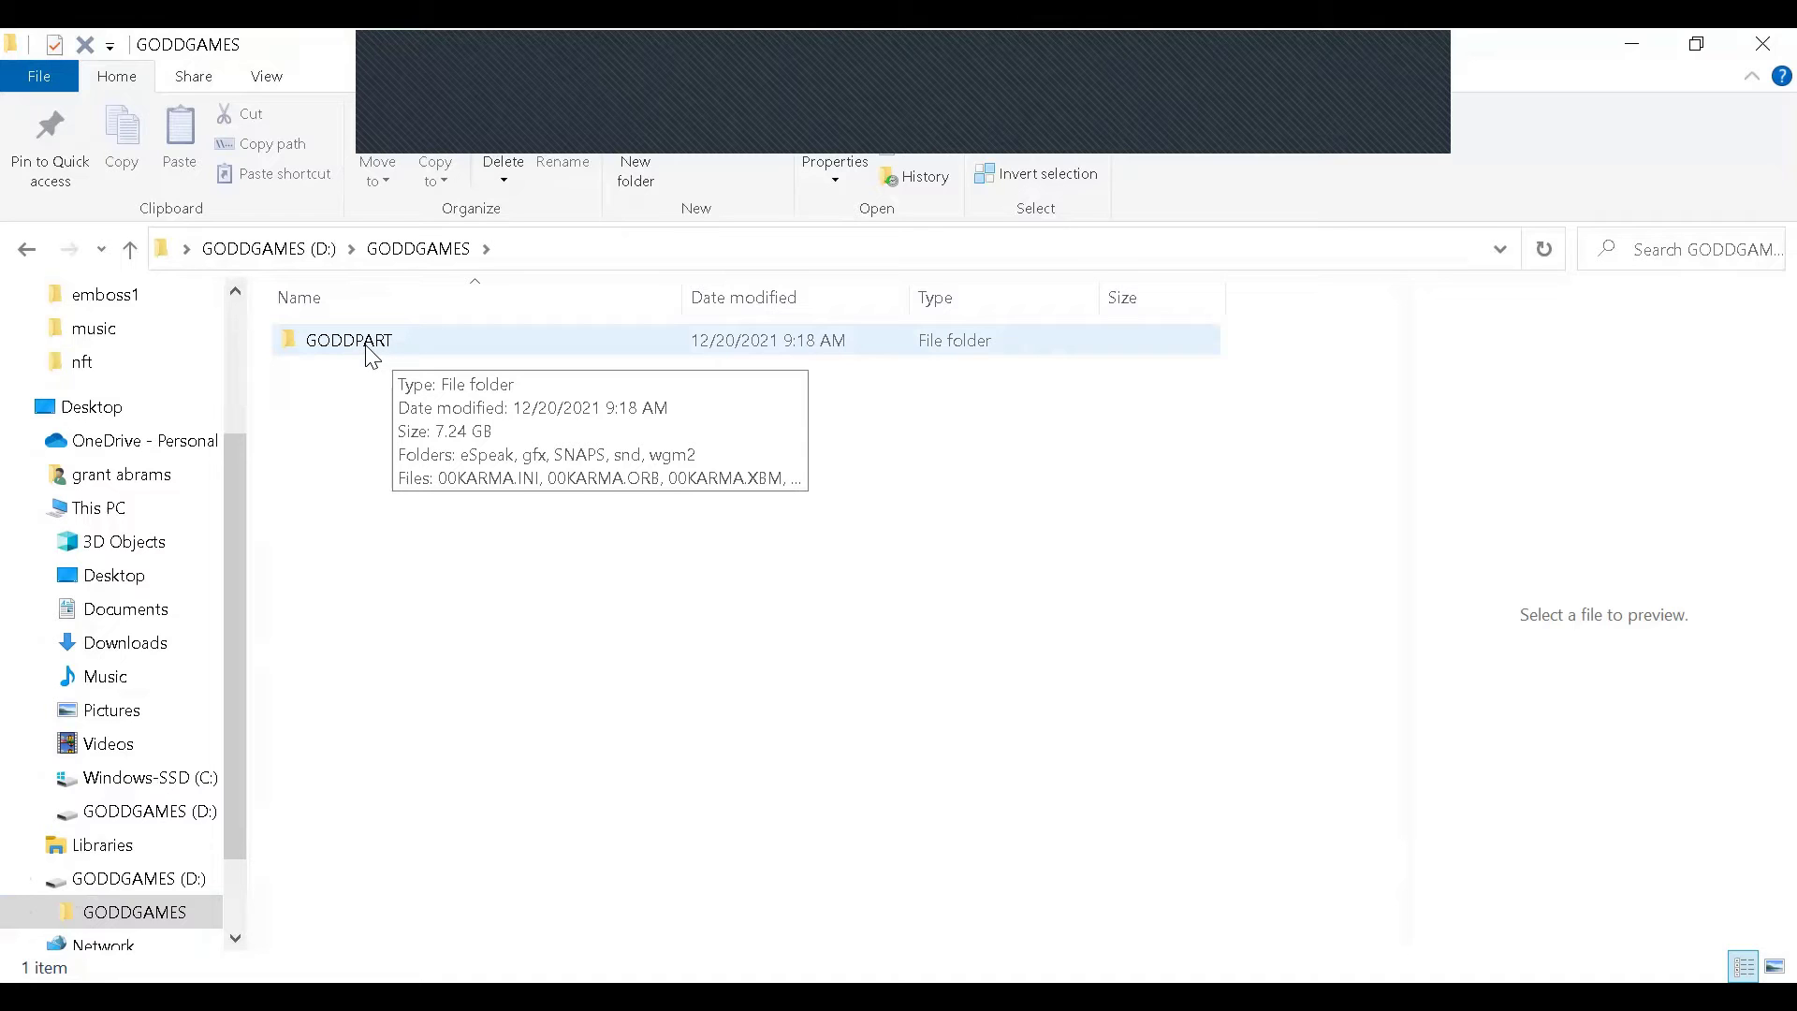
pyautogui.doubleClick(355, 340)
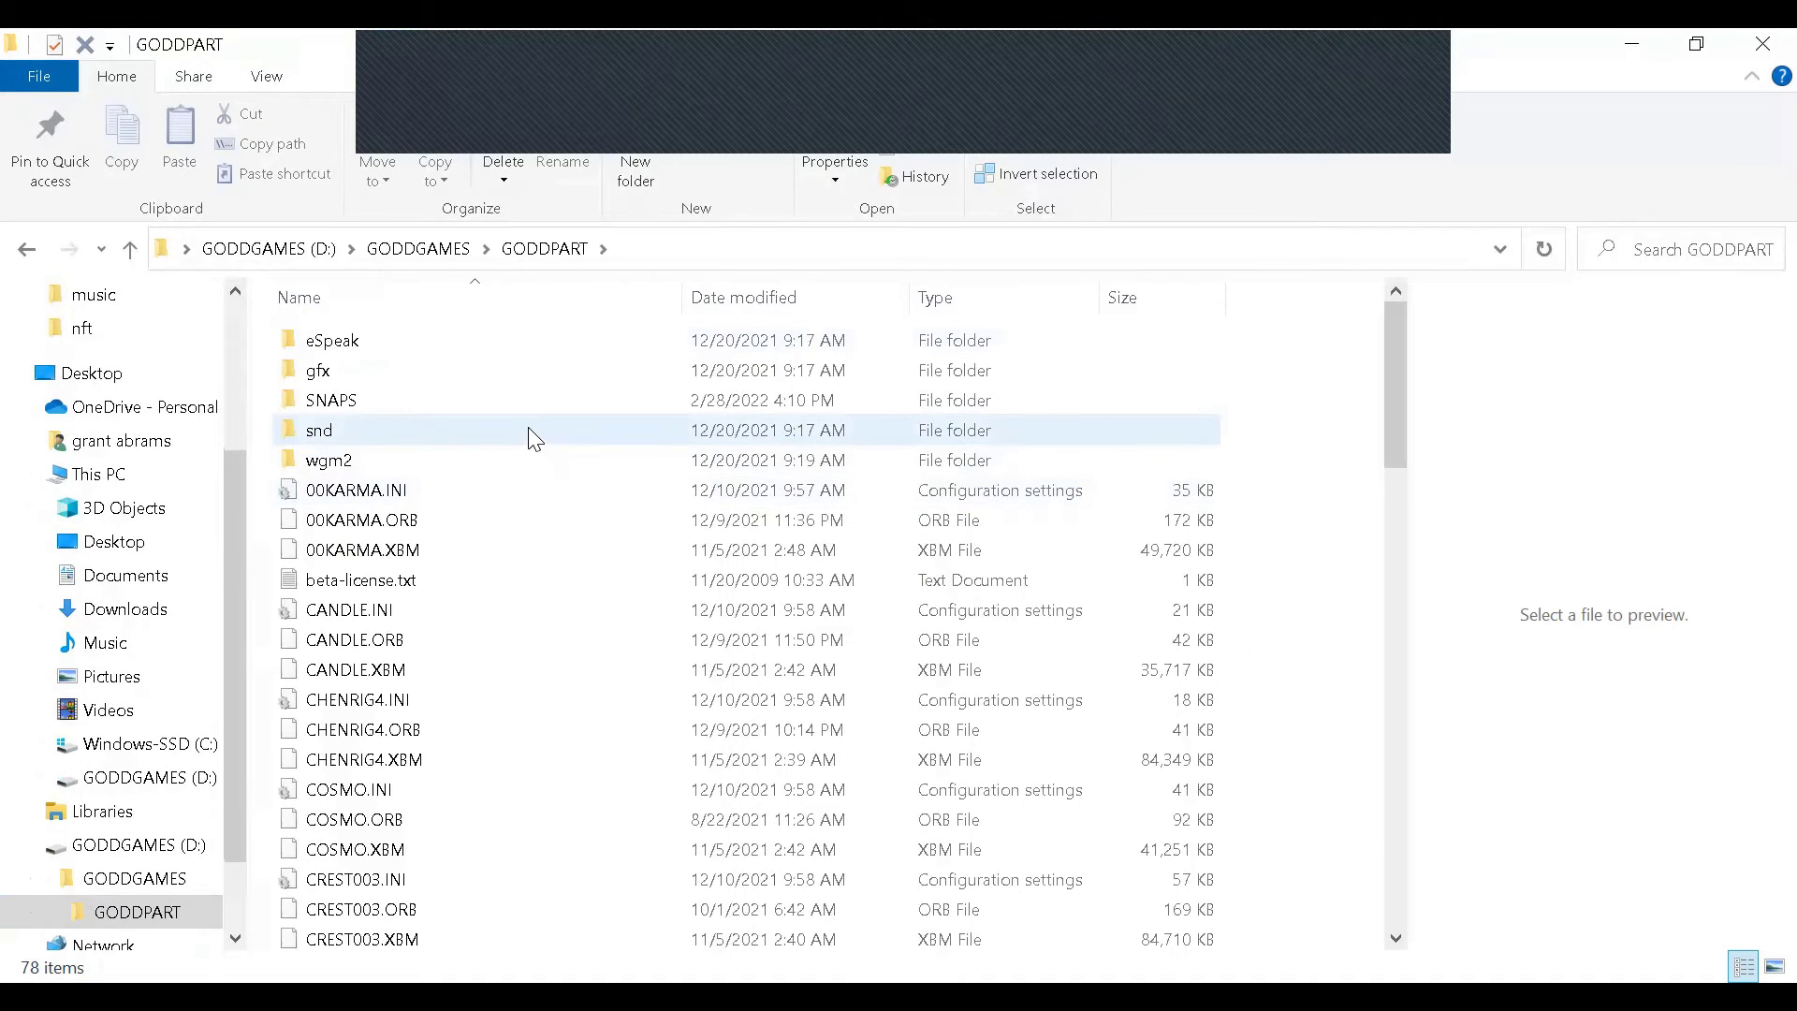
pyautogui.scroll(-11, 532, 438)
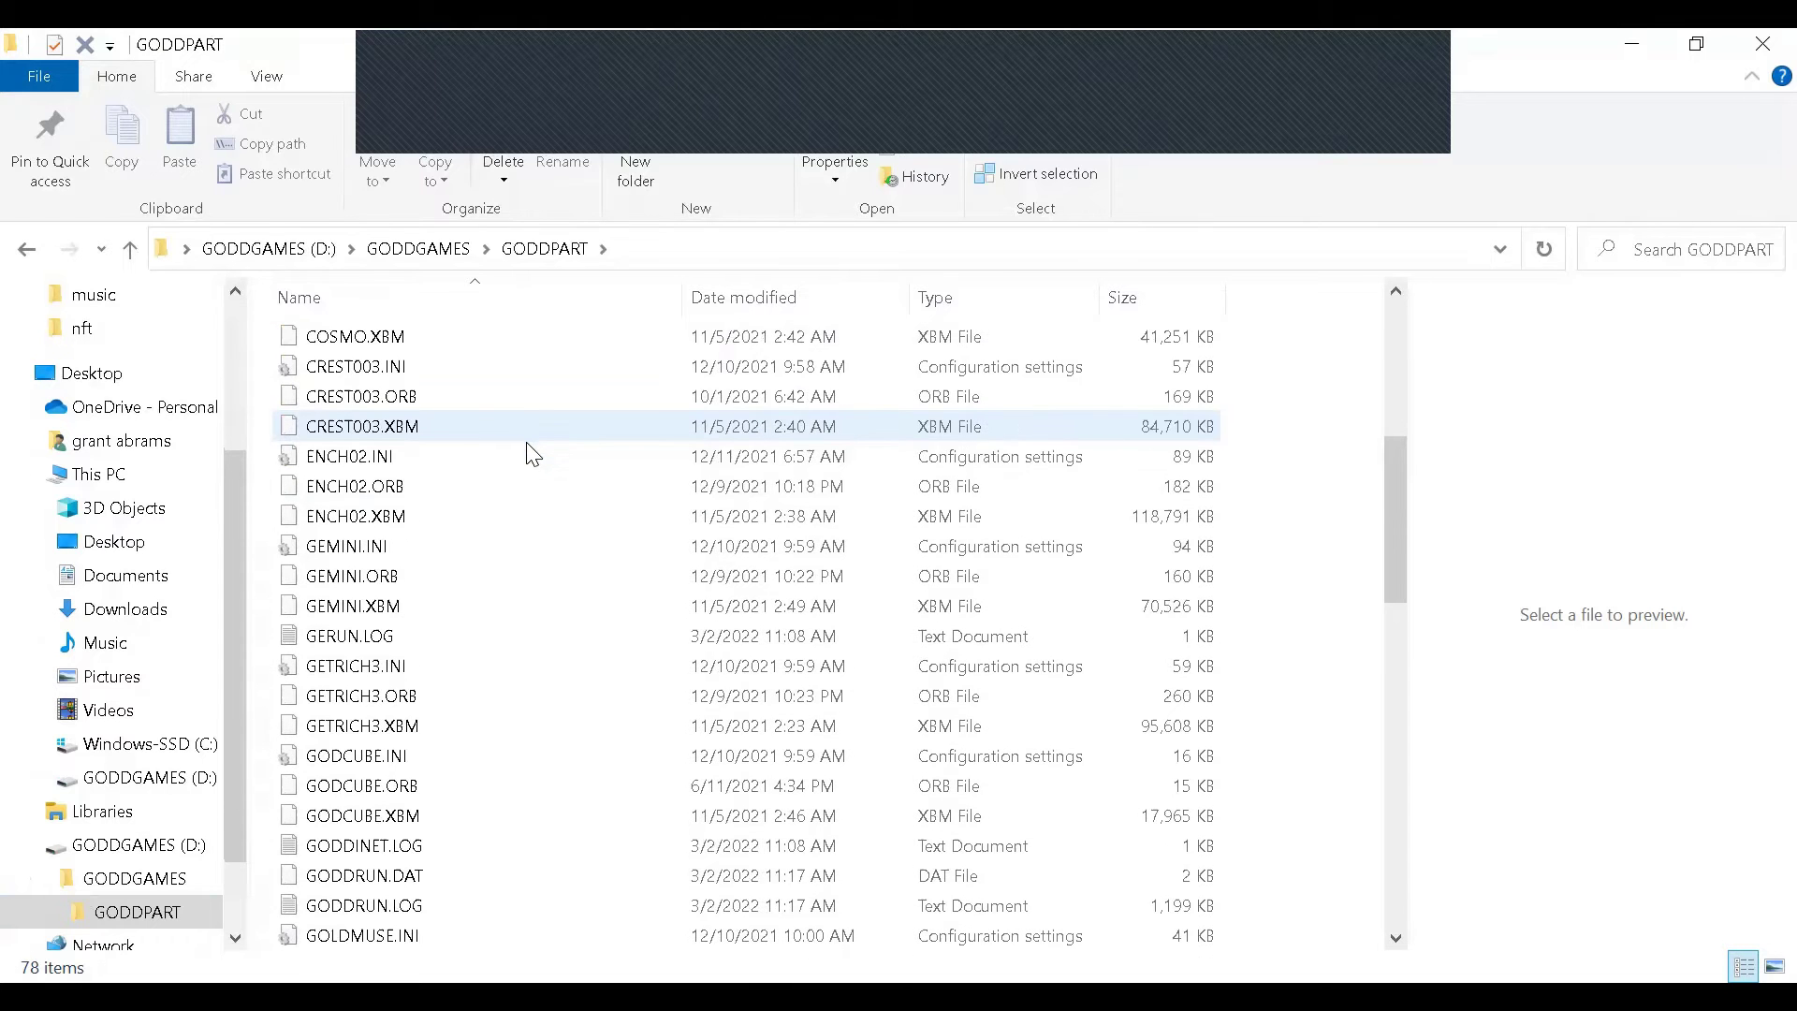
pyautogui.scroll(-5, 532, 459)
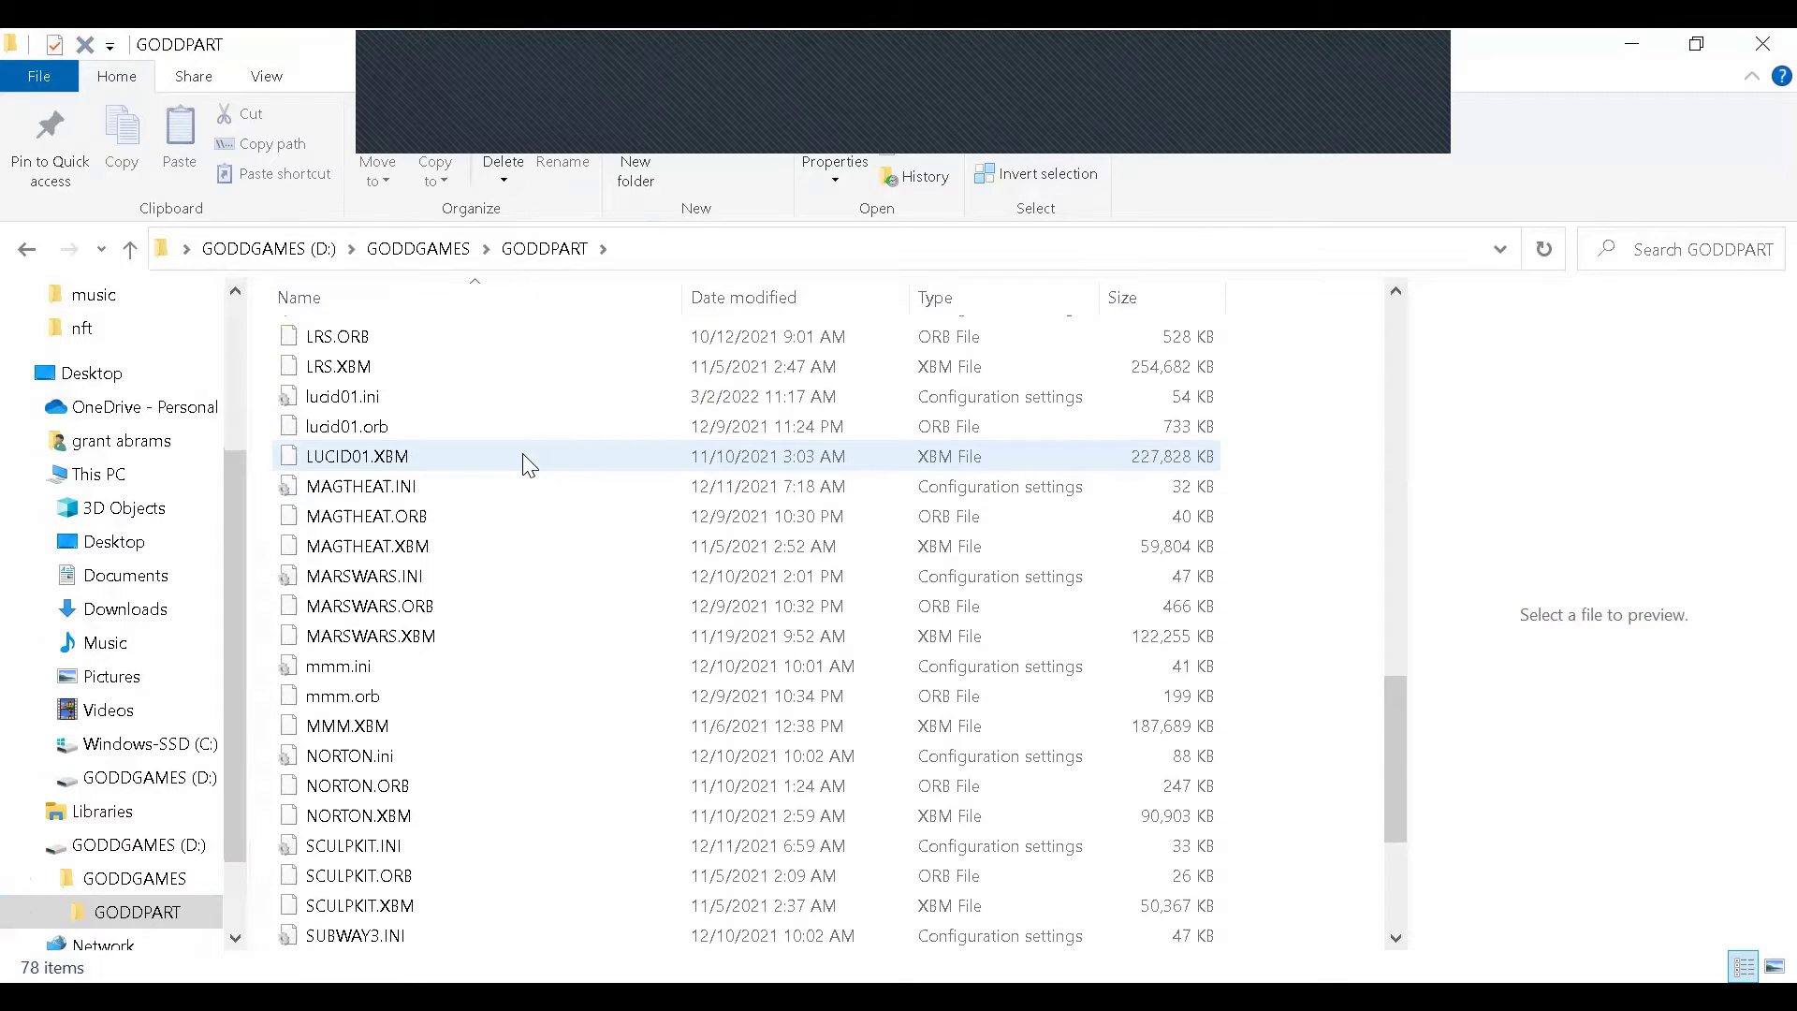
pyautogui.scroll(-3, 529, 463)
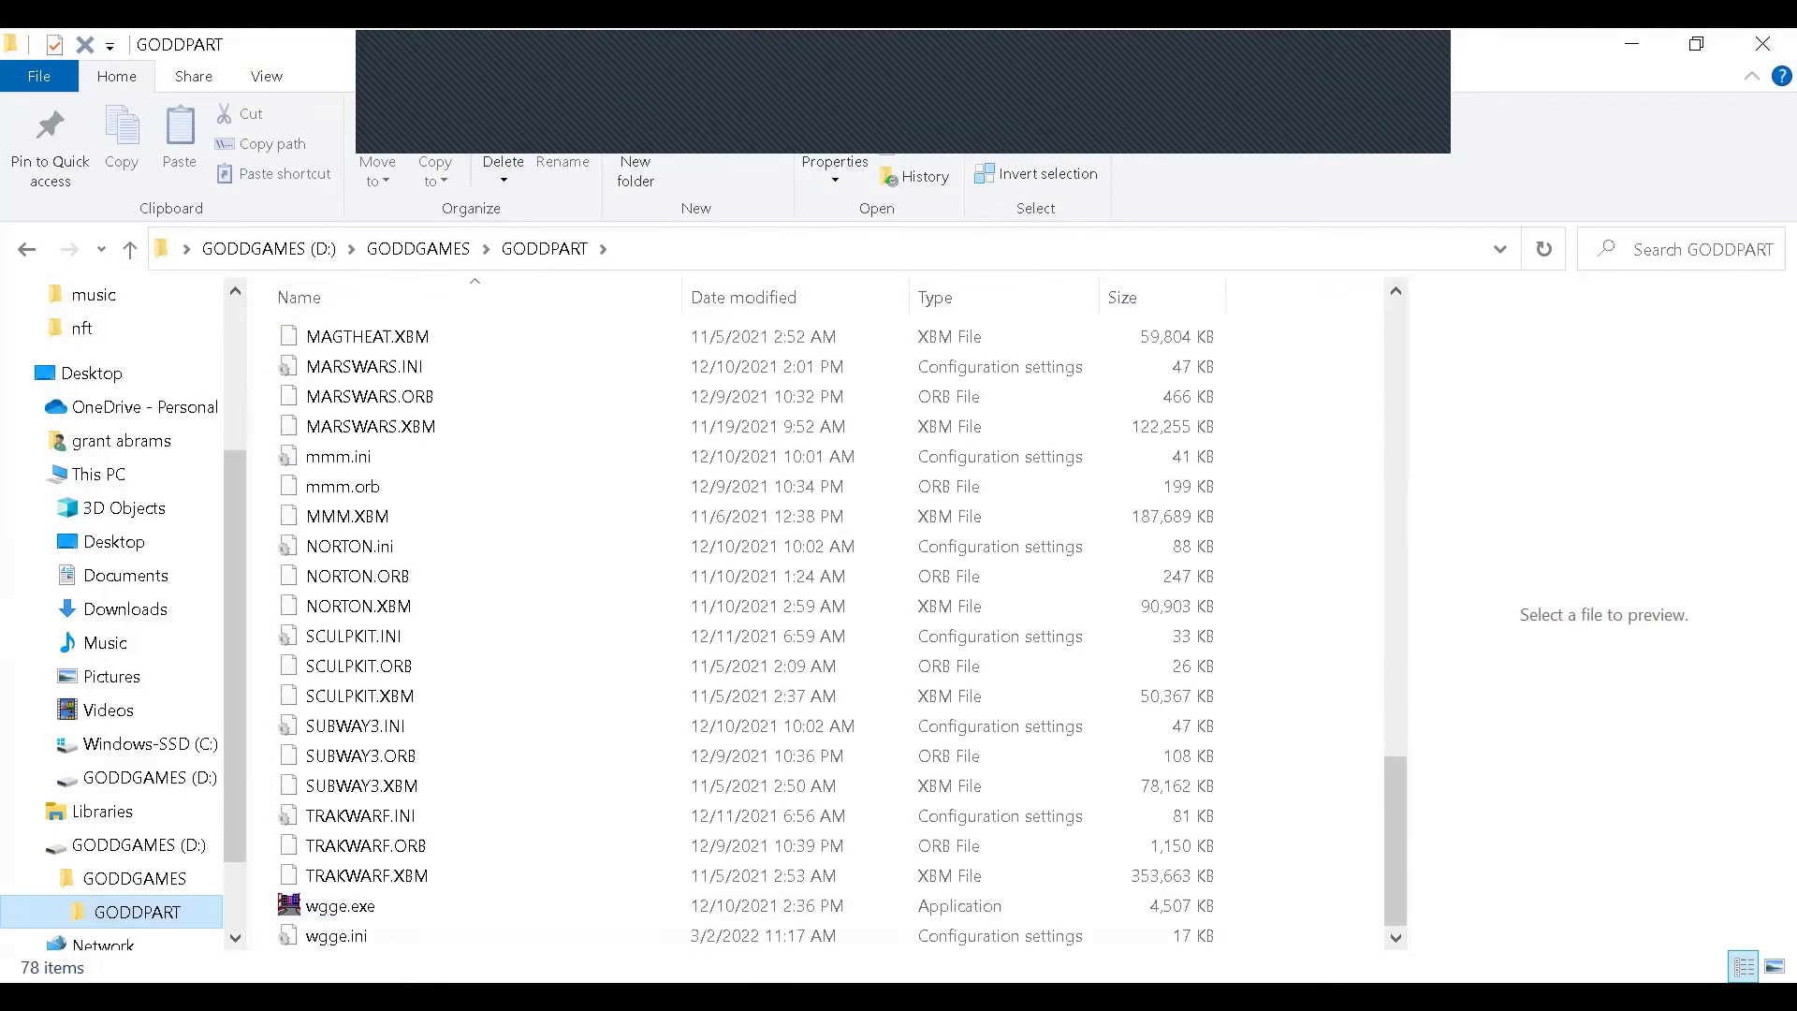
pyautogui.doubleClick(321, 912)
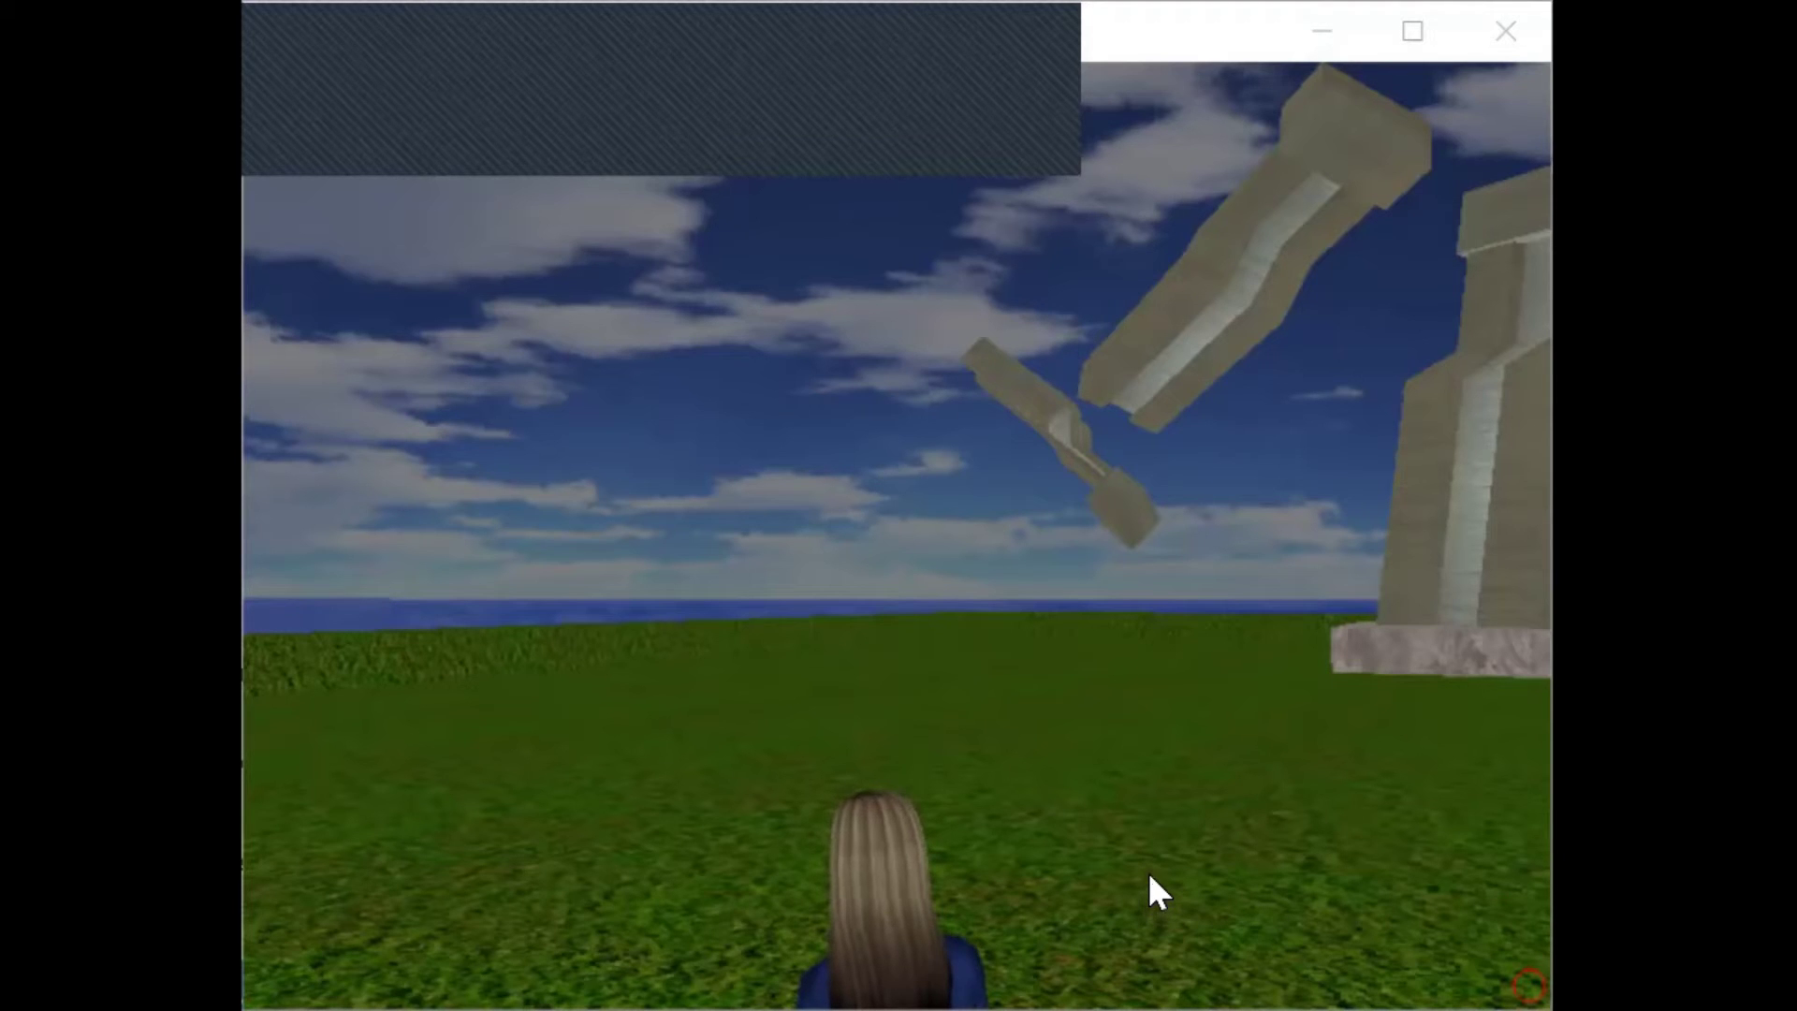
# - Turn and walk the avatar with the arrow keys until the statue is centred ahead
pyautogui.press('Left')
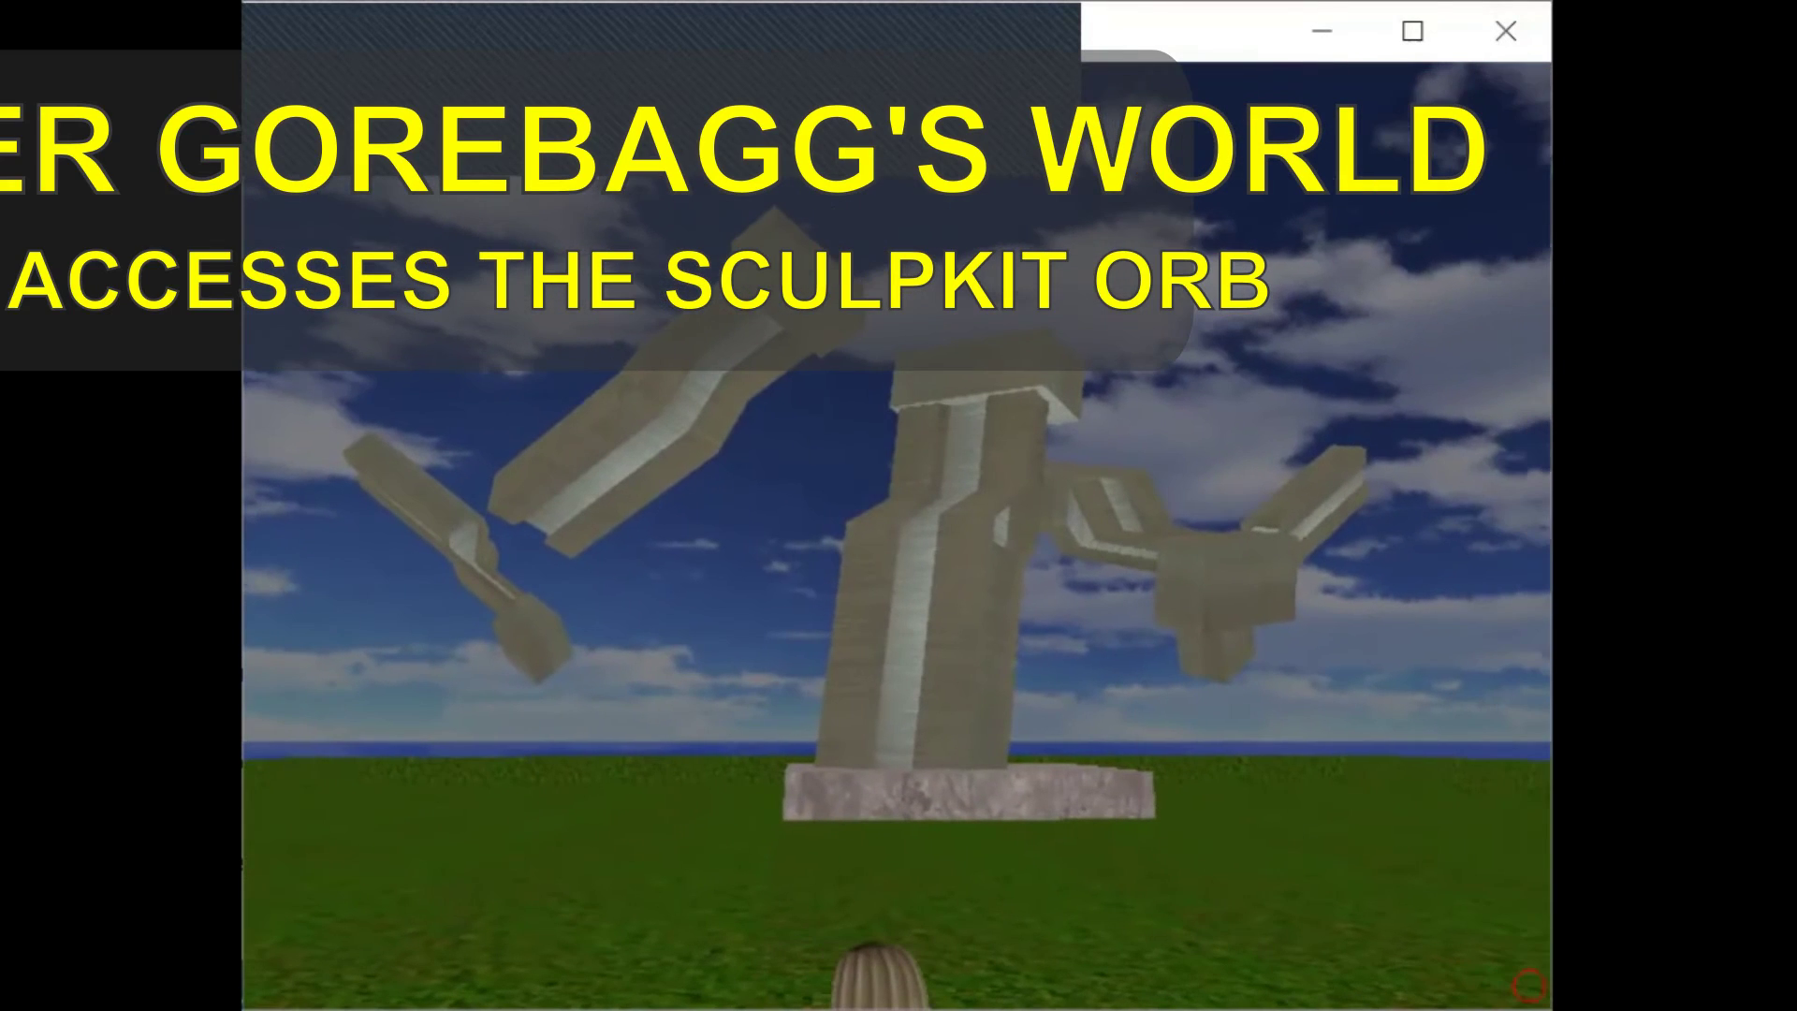
pyautogui.press('Right')
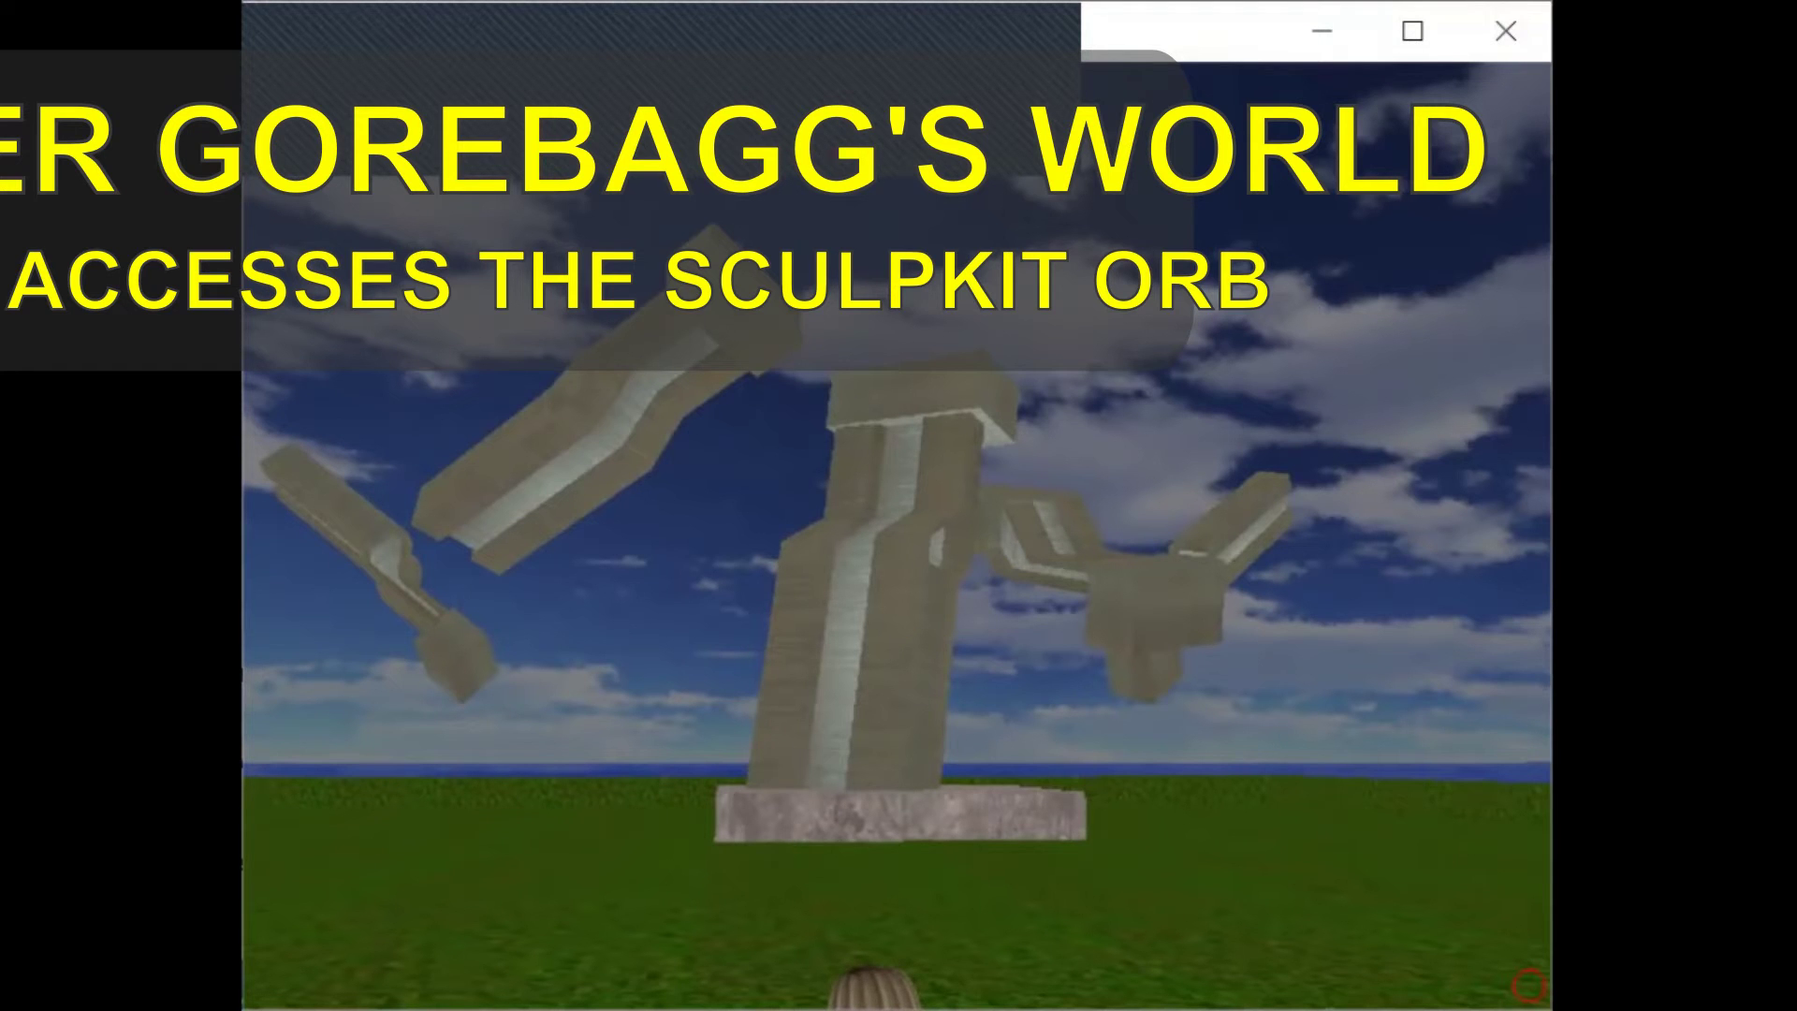
pyautogui.press('Down')
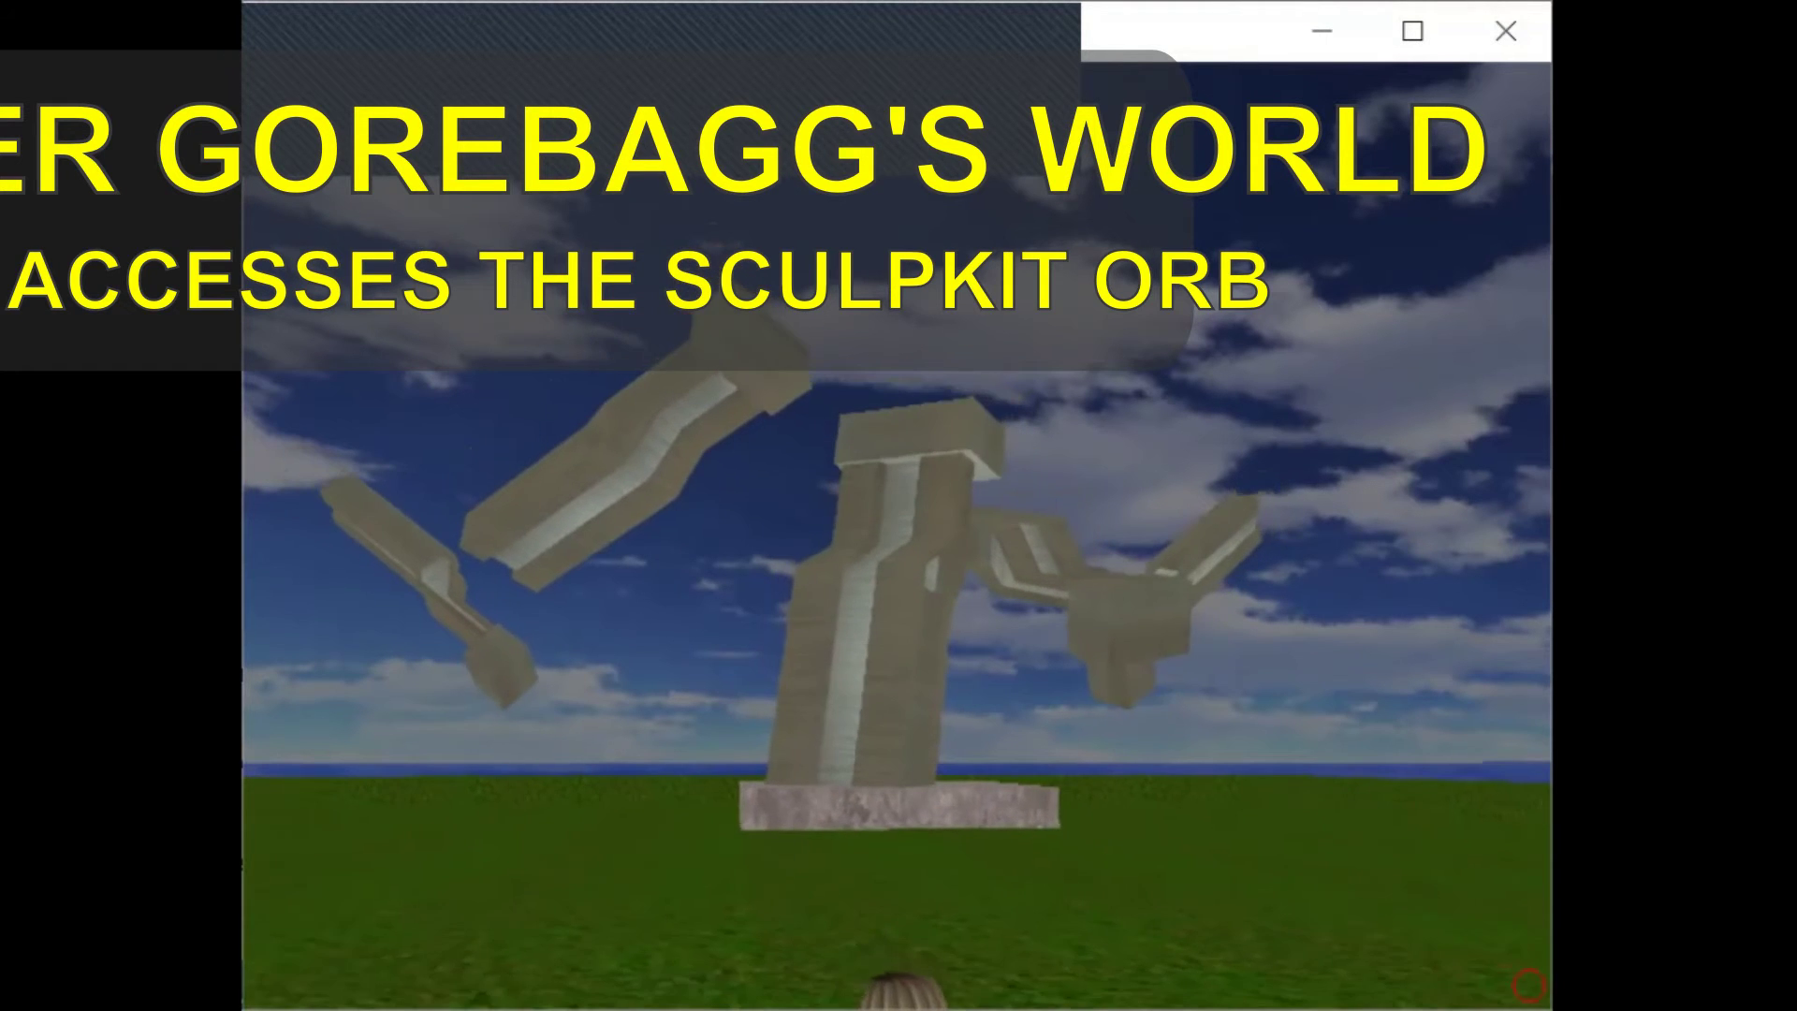
pyautogui.press('Down')
pyautogui.press('Down')
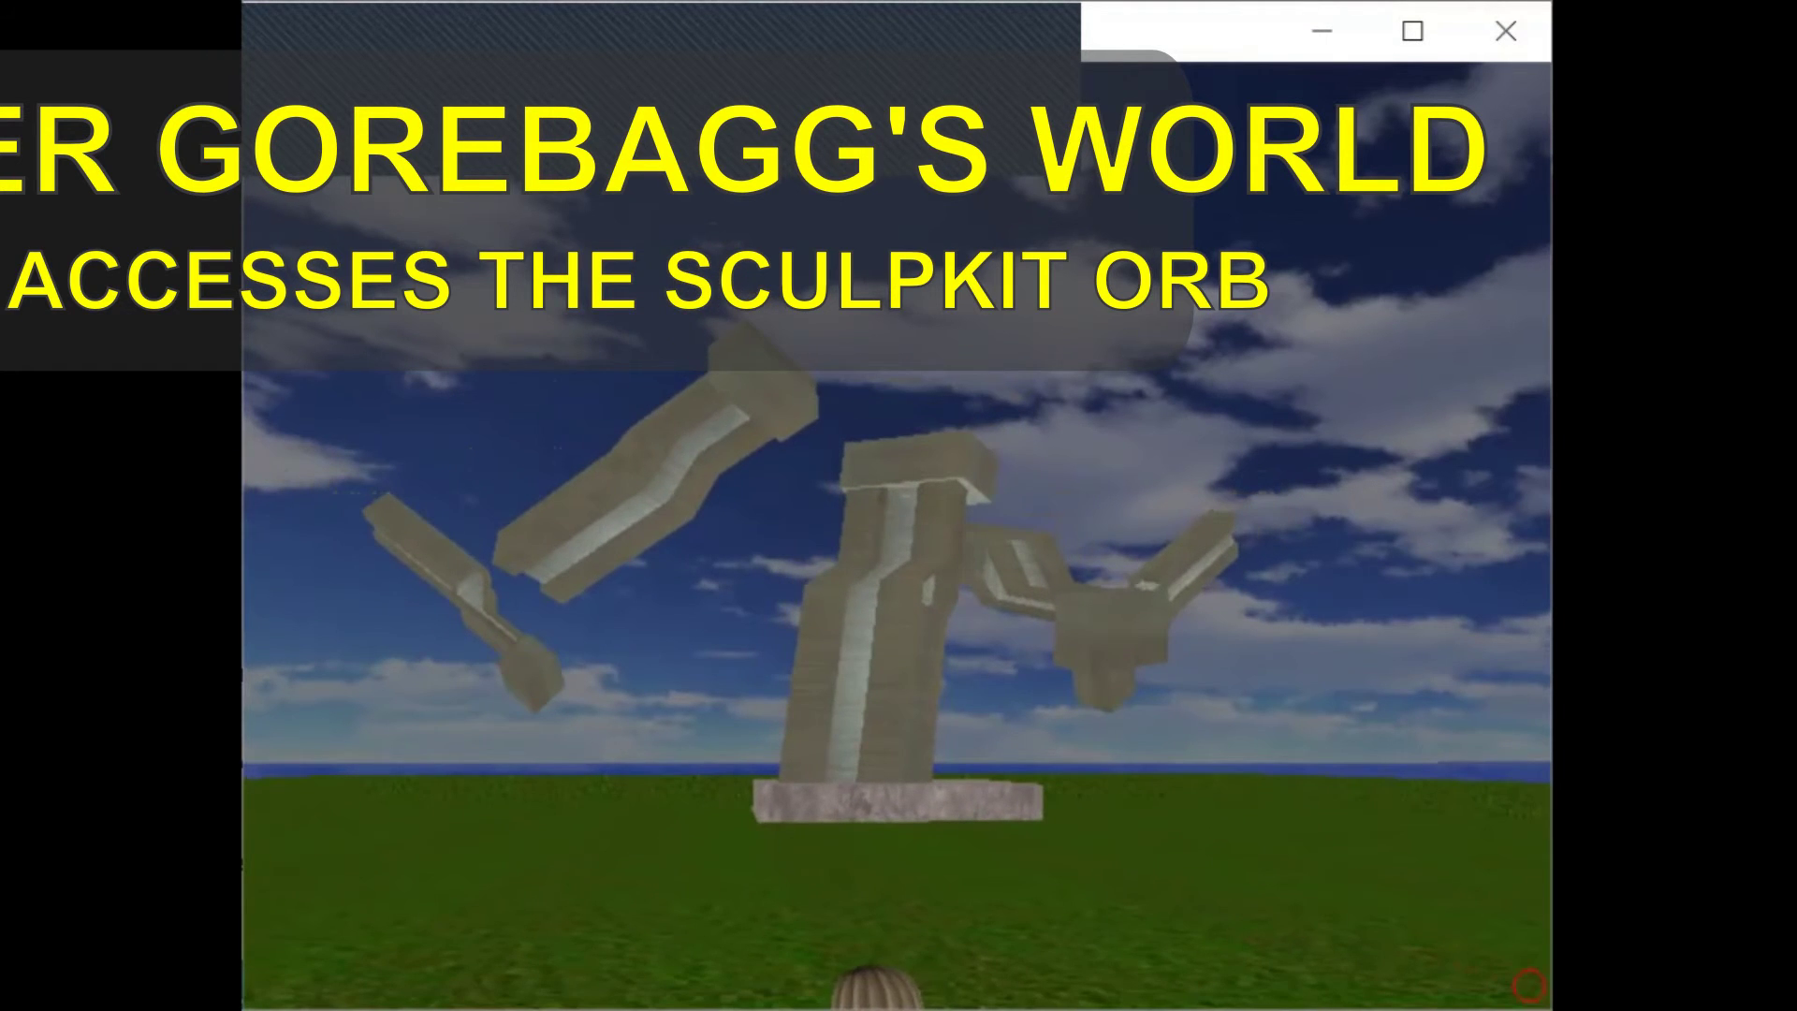
pyautogui.press('Up')
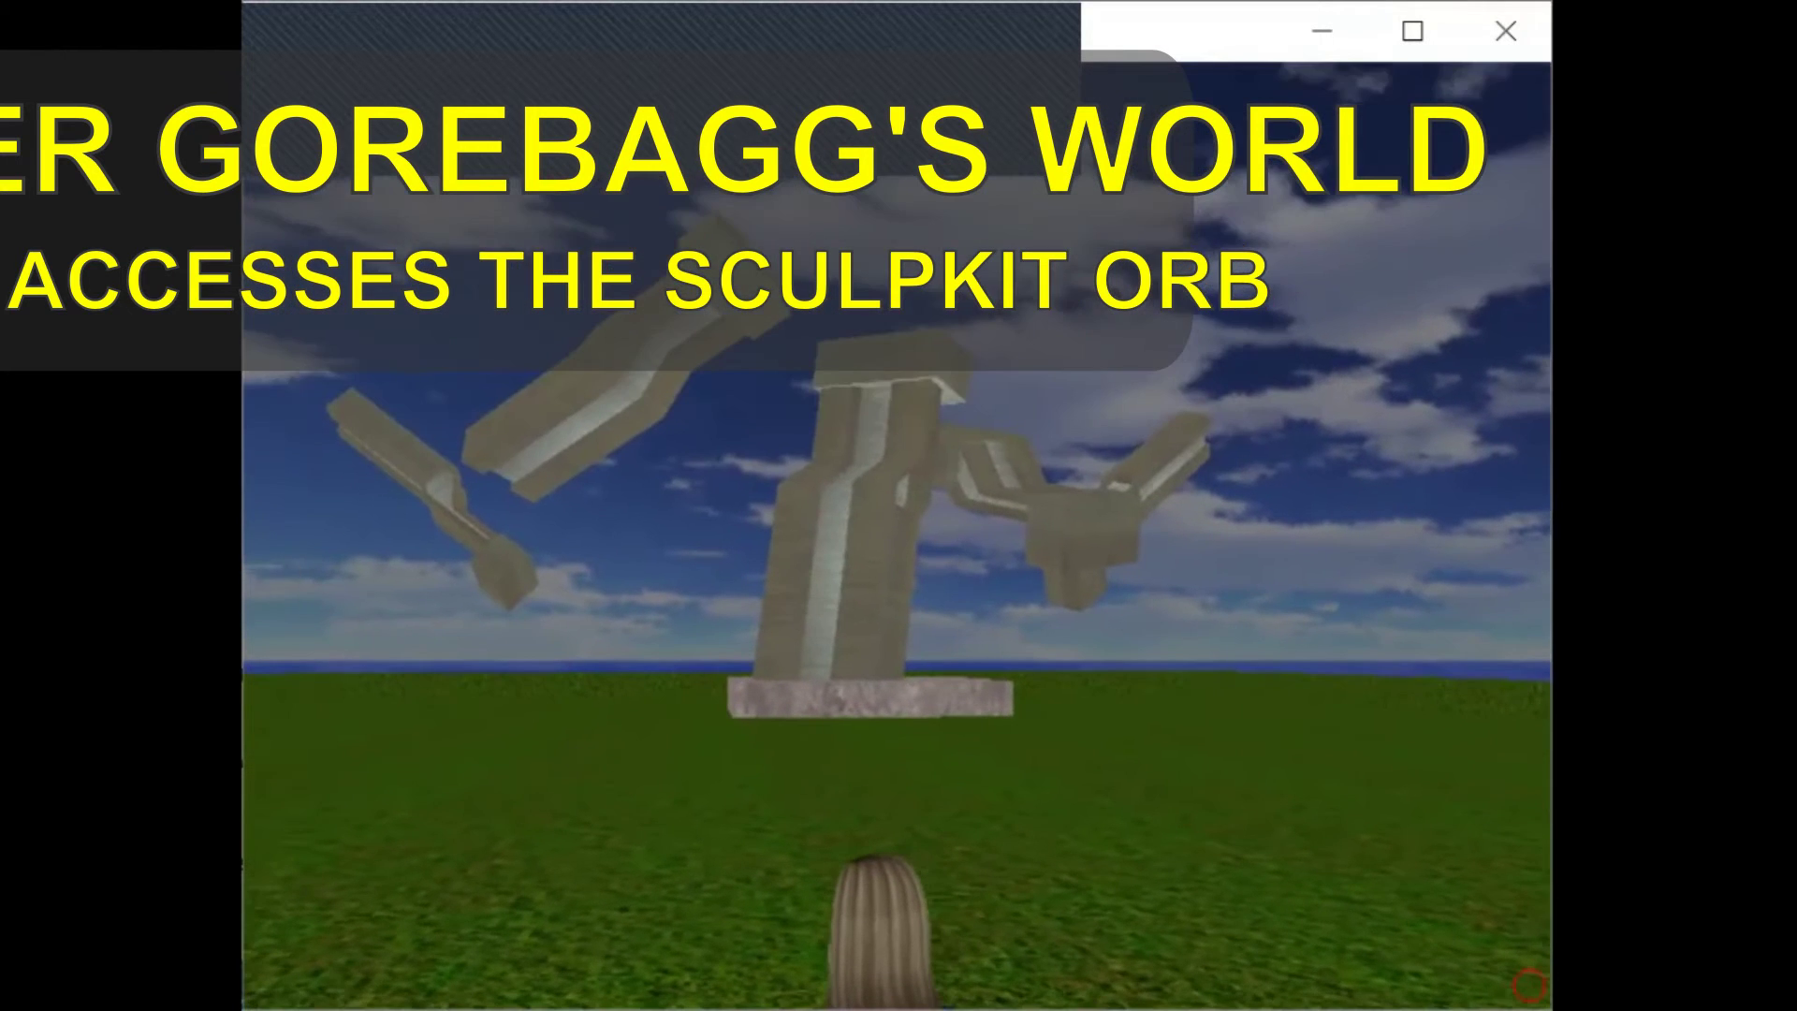
pyautogui.press('Right')
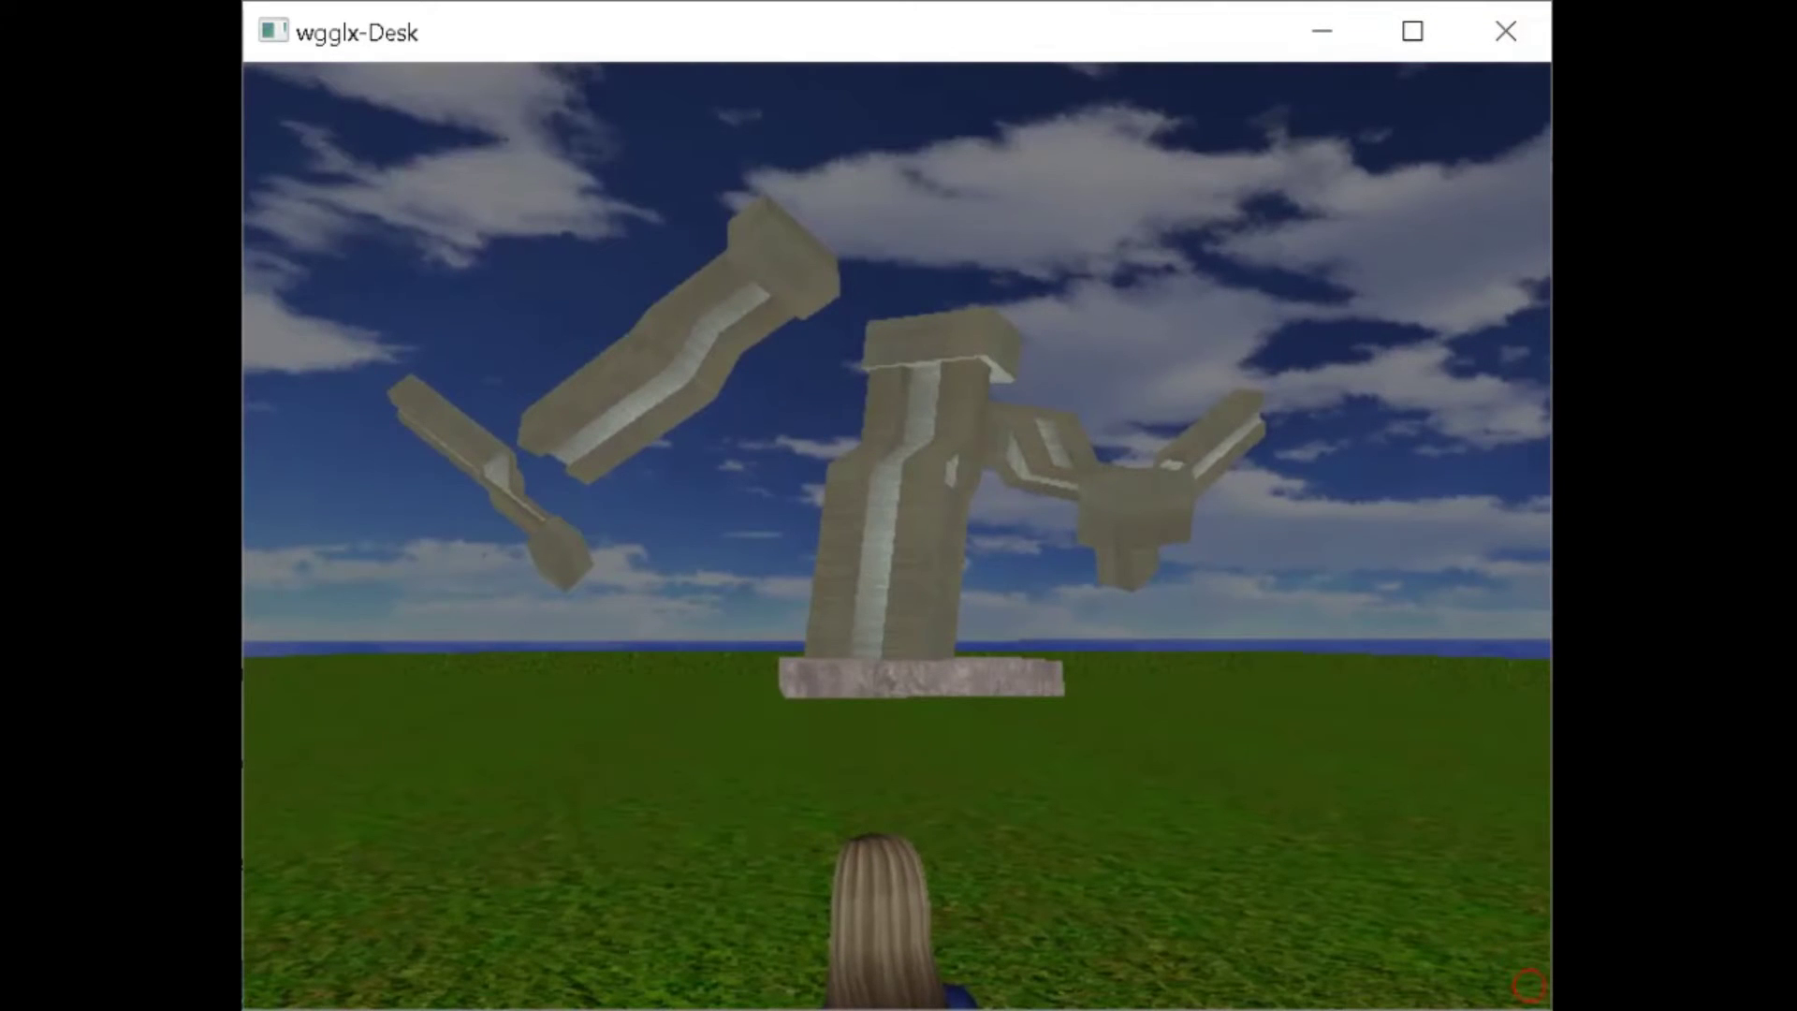
# - Fine-tune the camera on the sculpture, then bring up the in-world Edit menu (Fog, GLLight, Obj)
pyautogui.press('Down')
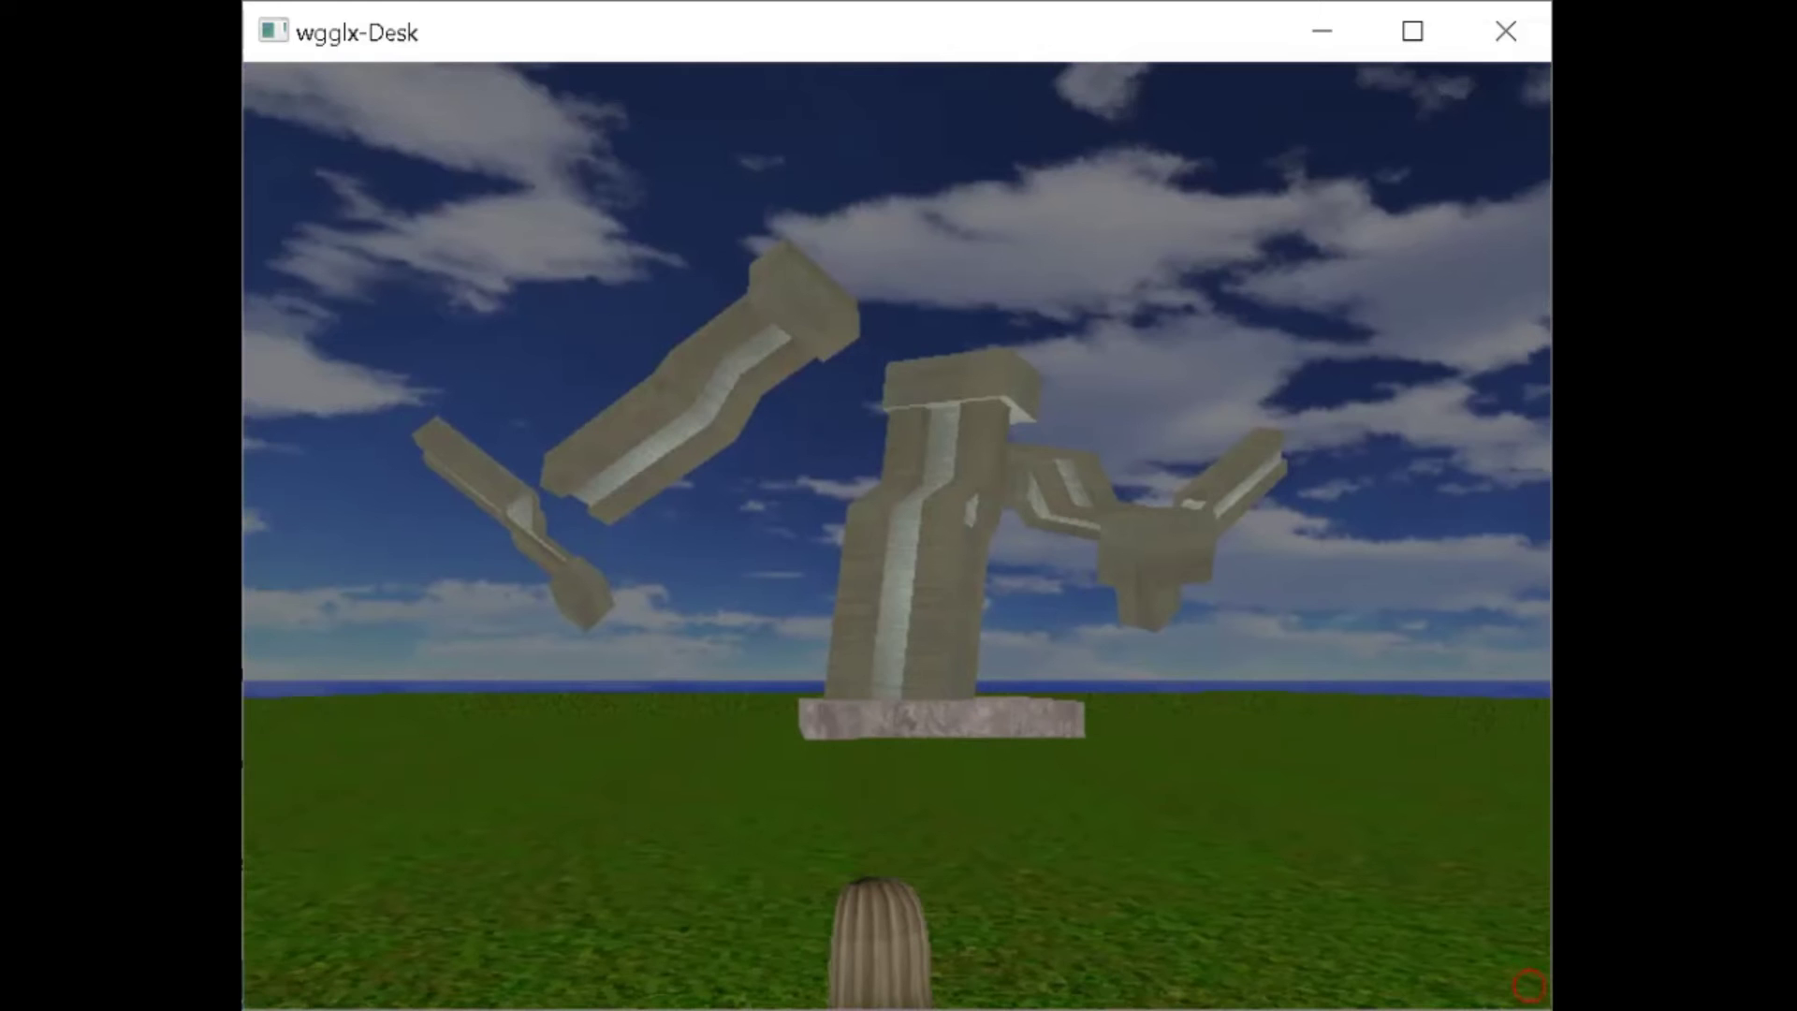
pyautogui.press('Up')
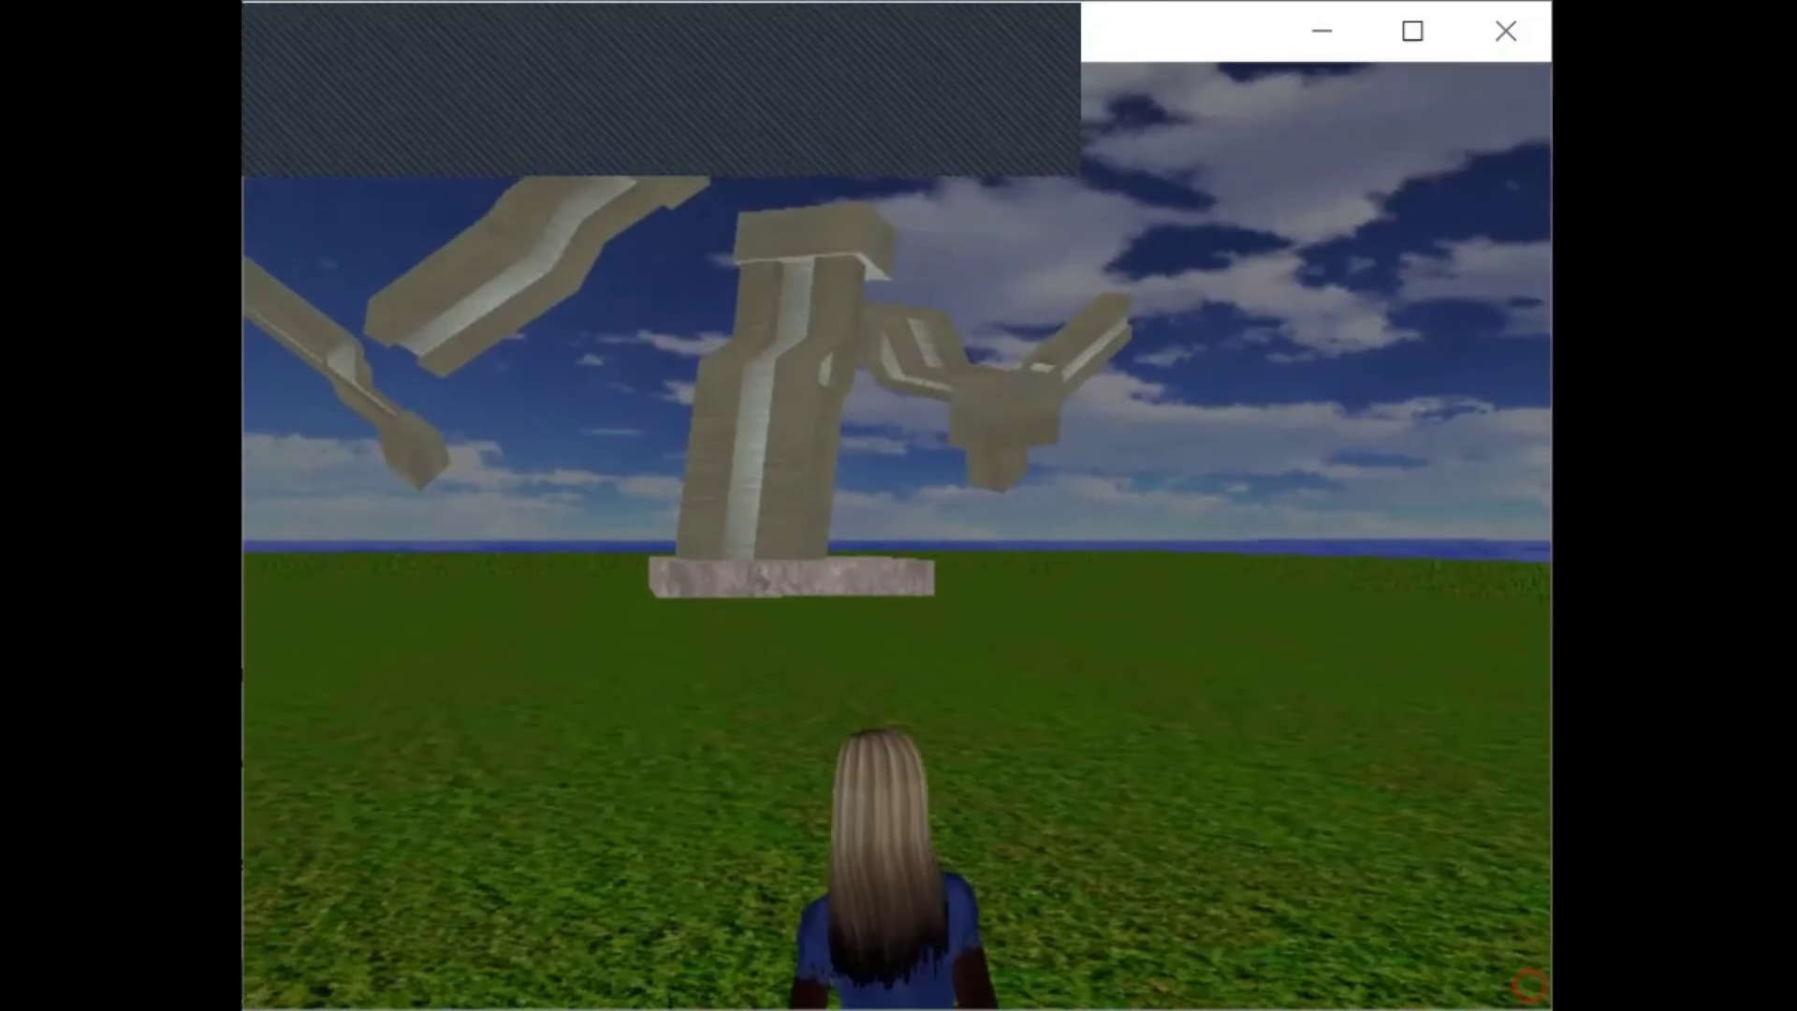
pyautogui.press('Left')
pyautogui.press('Left')
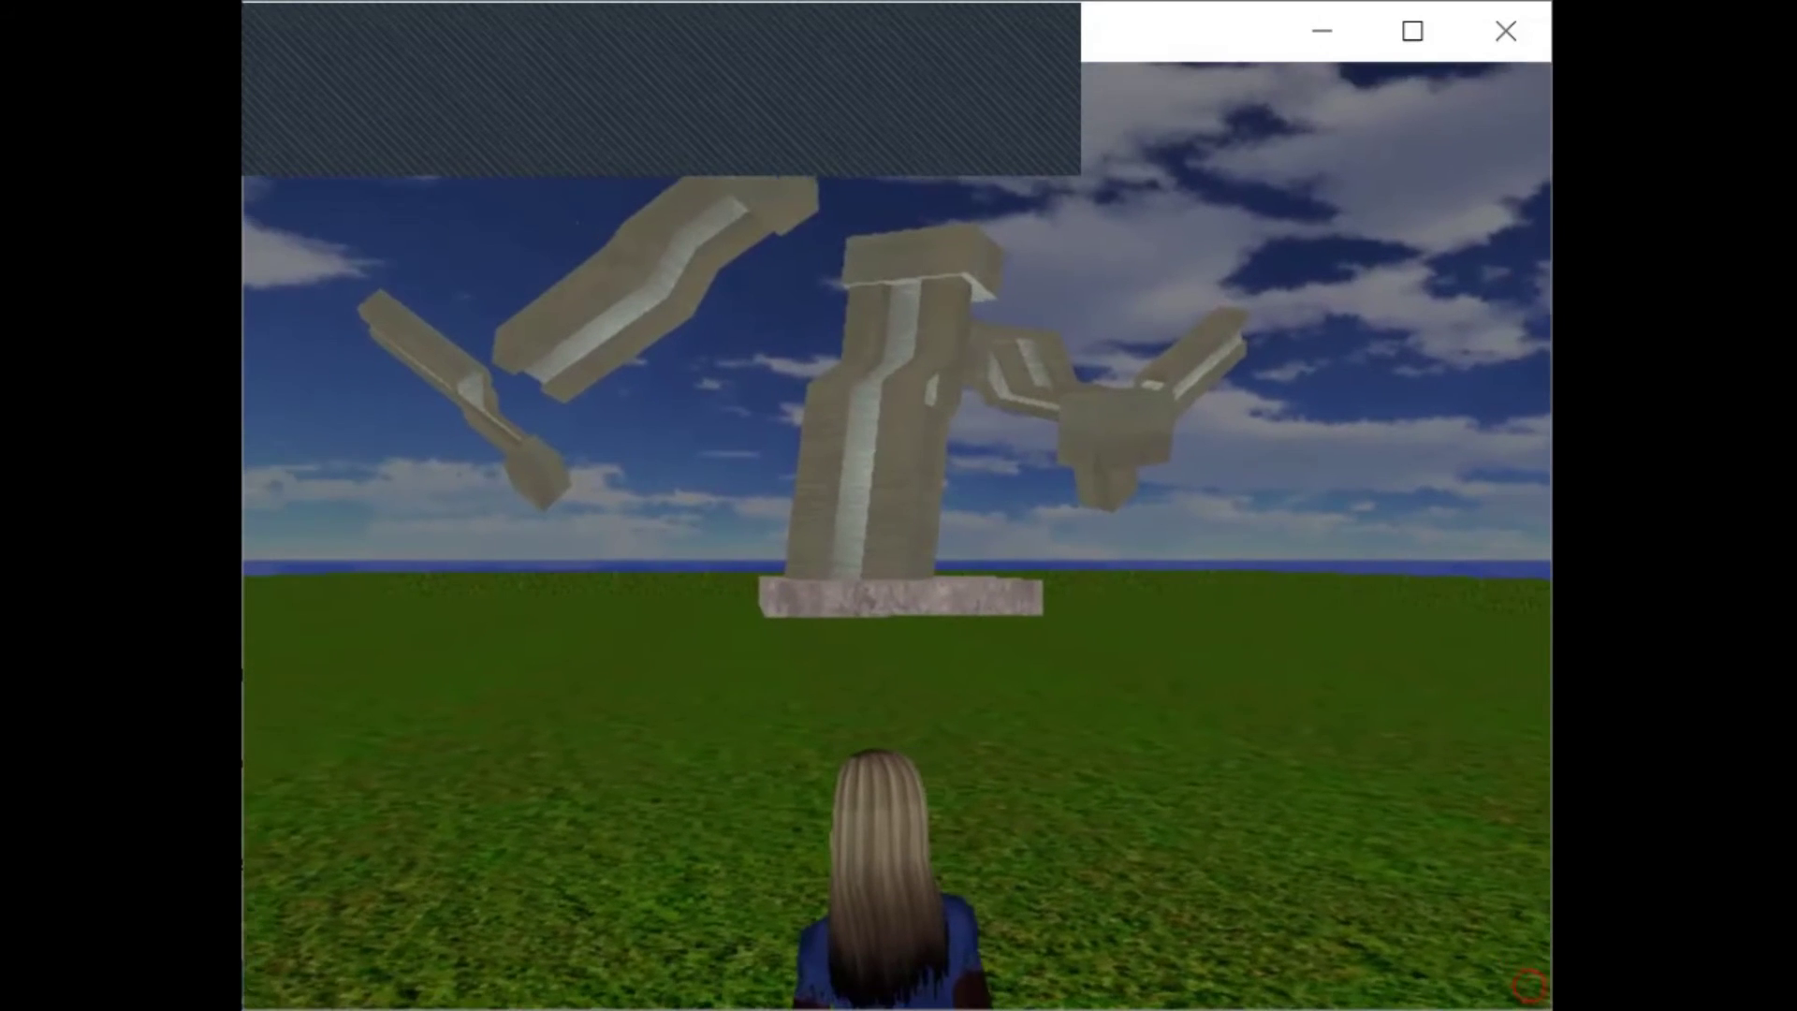
pyautogui.press('Up')
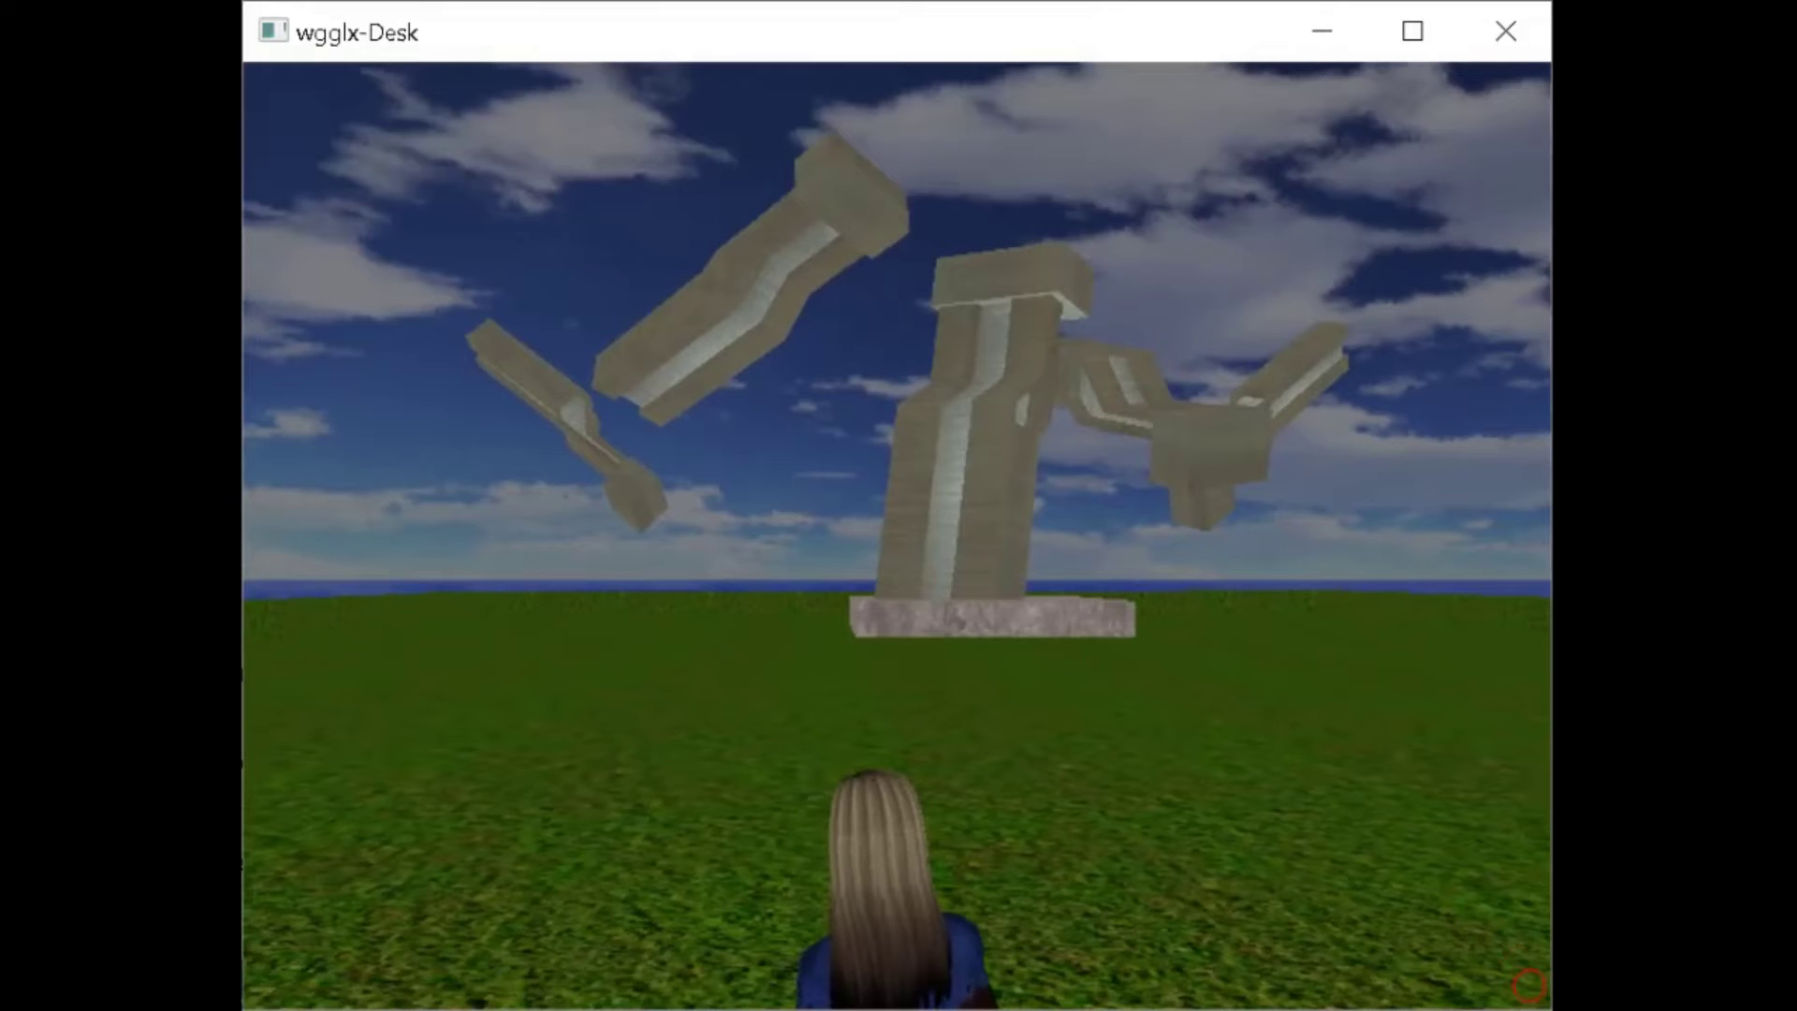
pyautogui.click(896, 510)
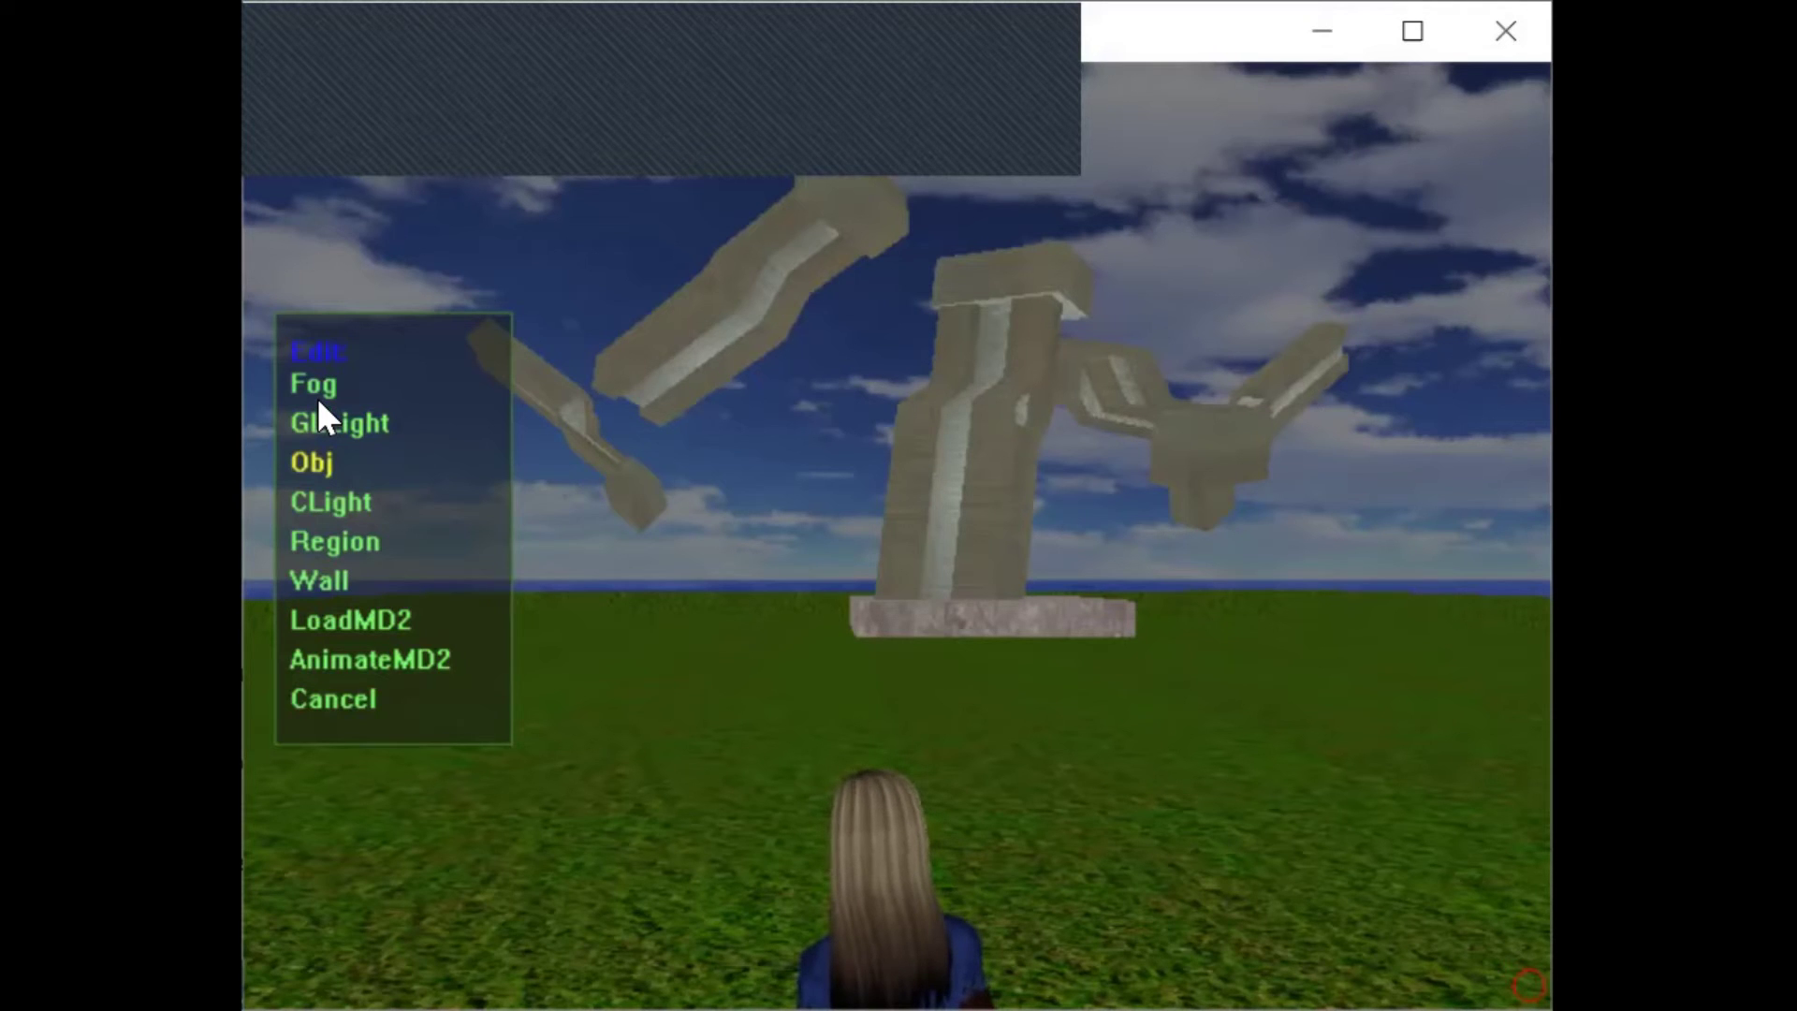
# - Open the Obj Edit panel showing color, scale, rotate and move values
pyautogui.press('Return')
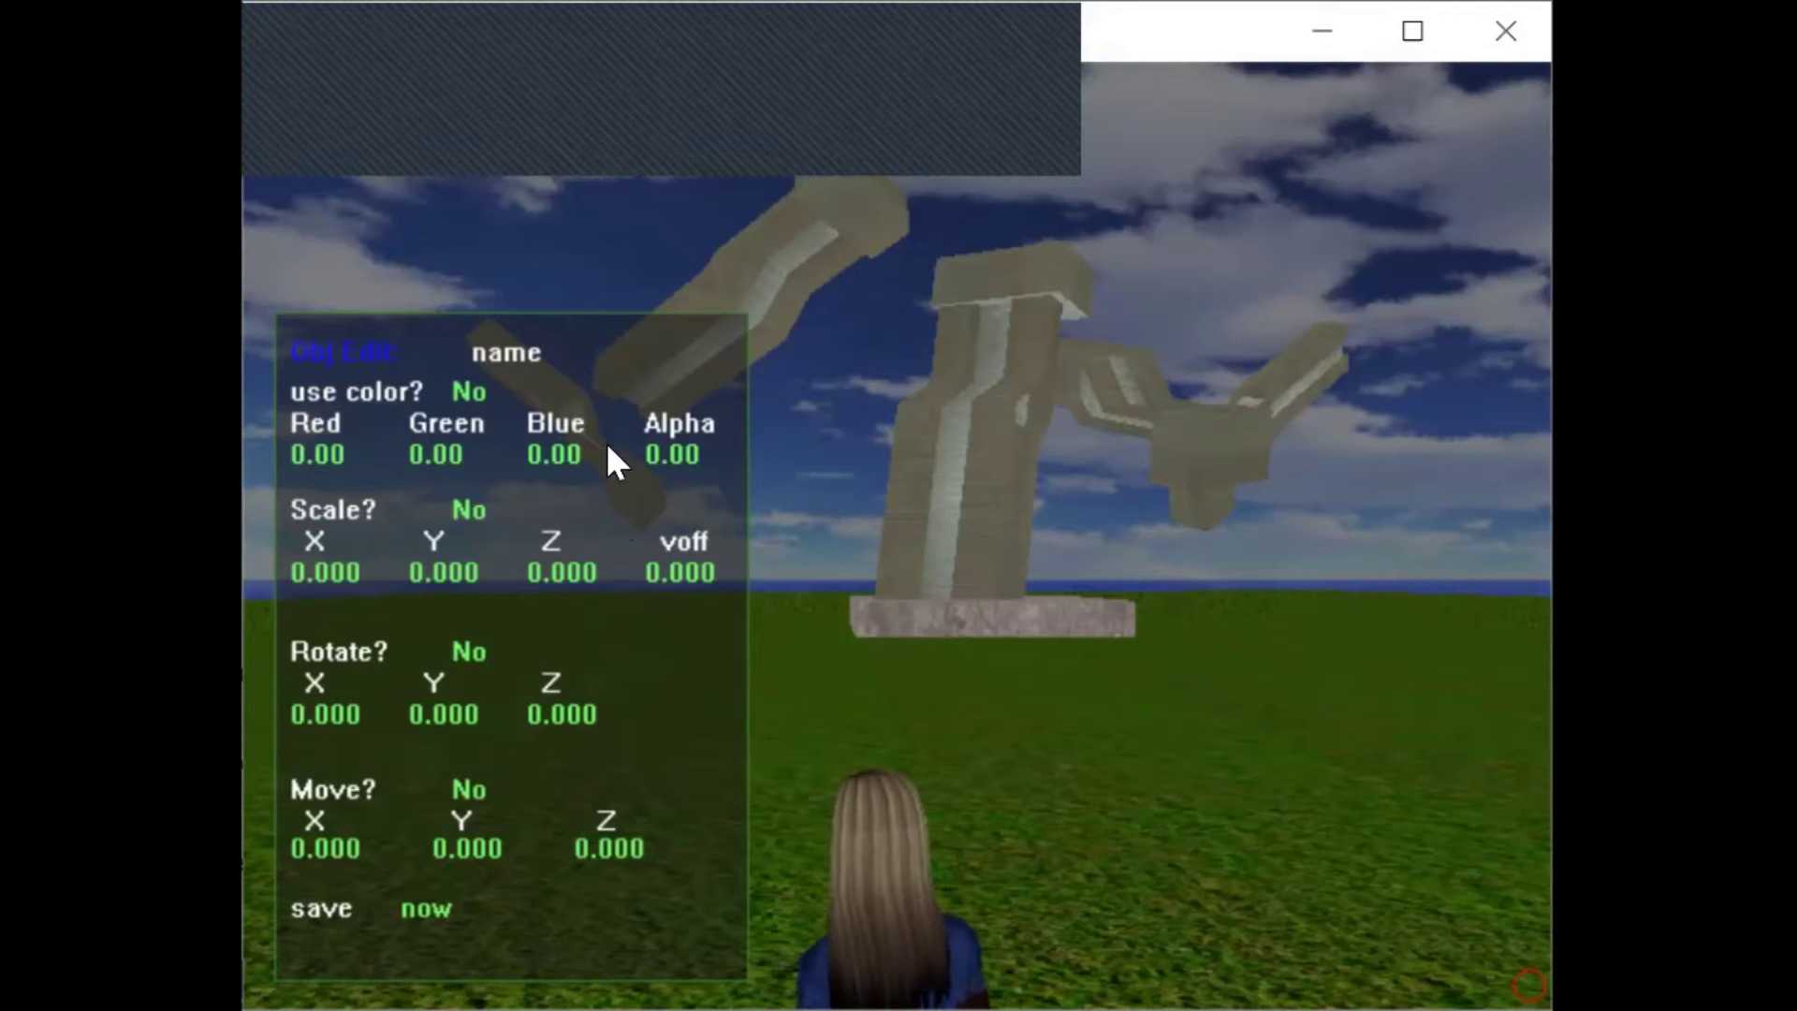
# - Enter the object name GIRD1 in Obj Edit to load its settings
pyautogui.click(602, 283)
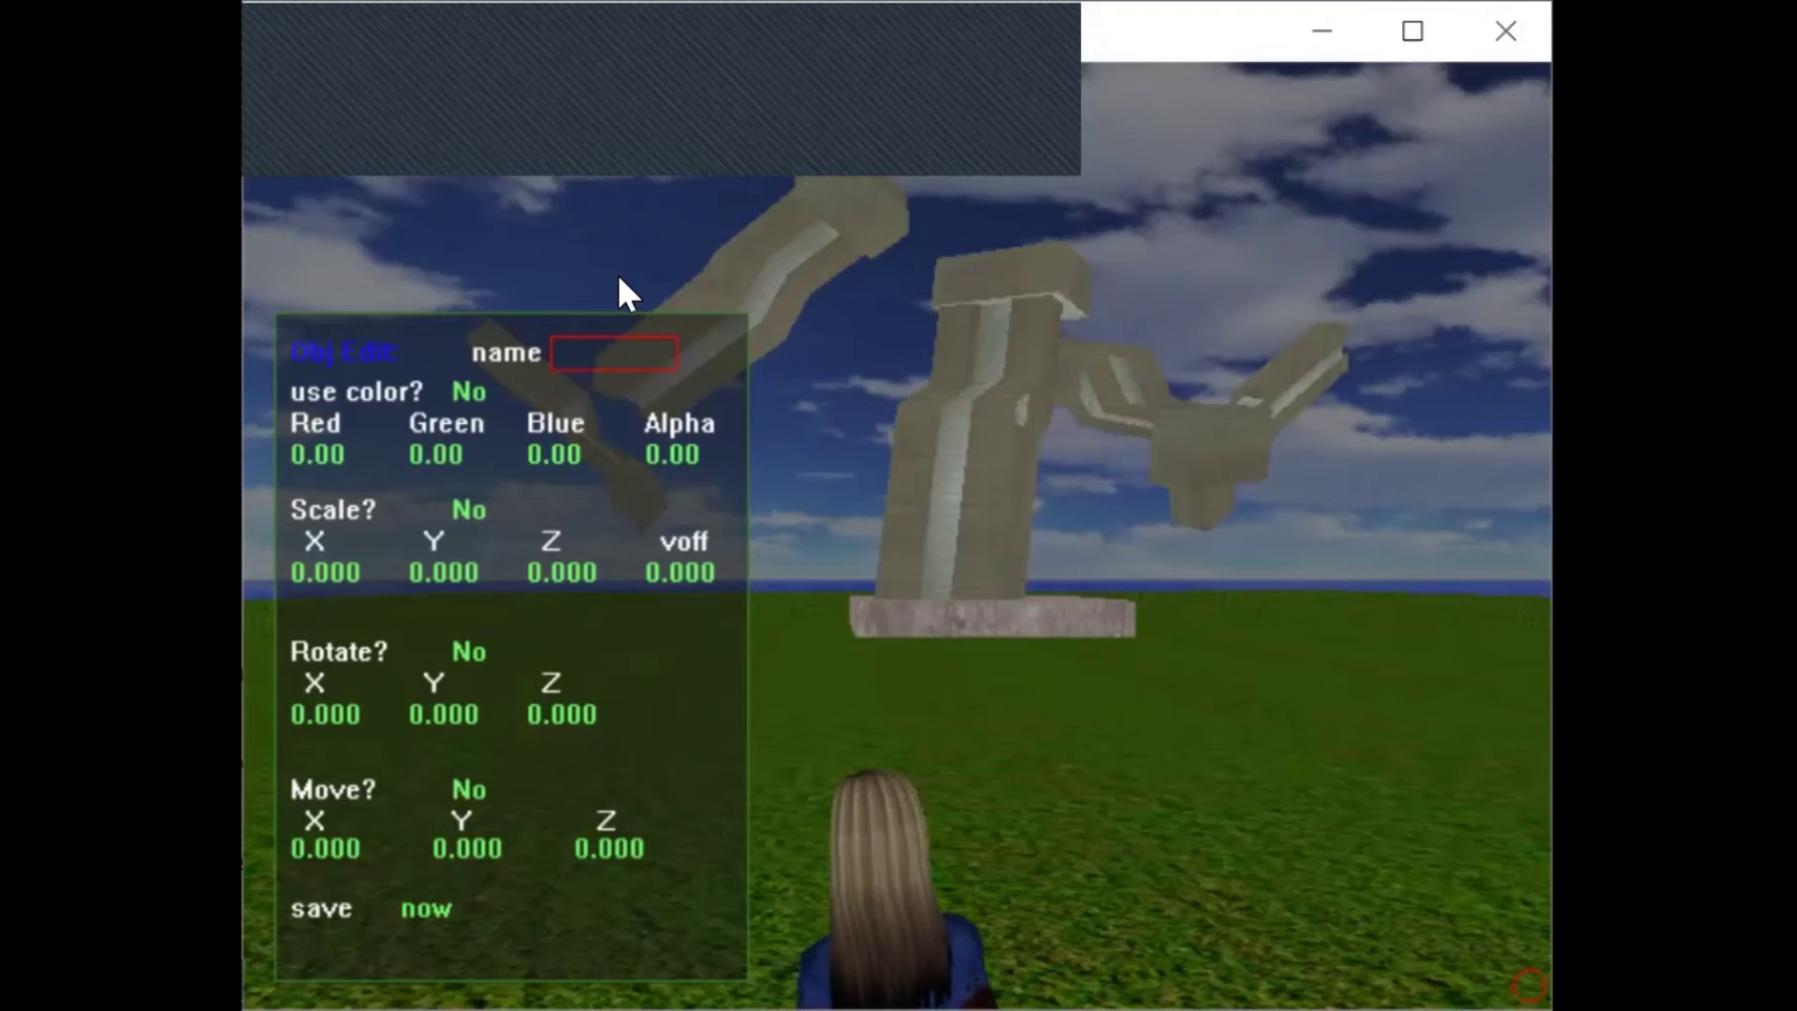
pyautogui.write('Gl')
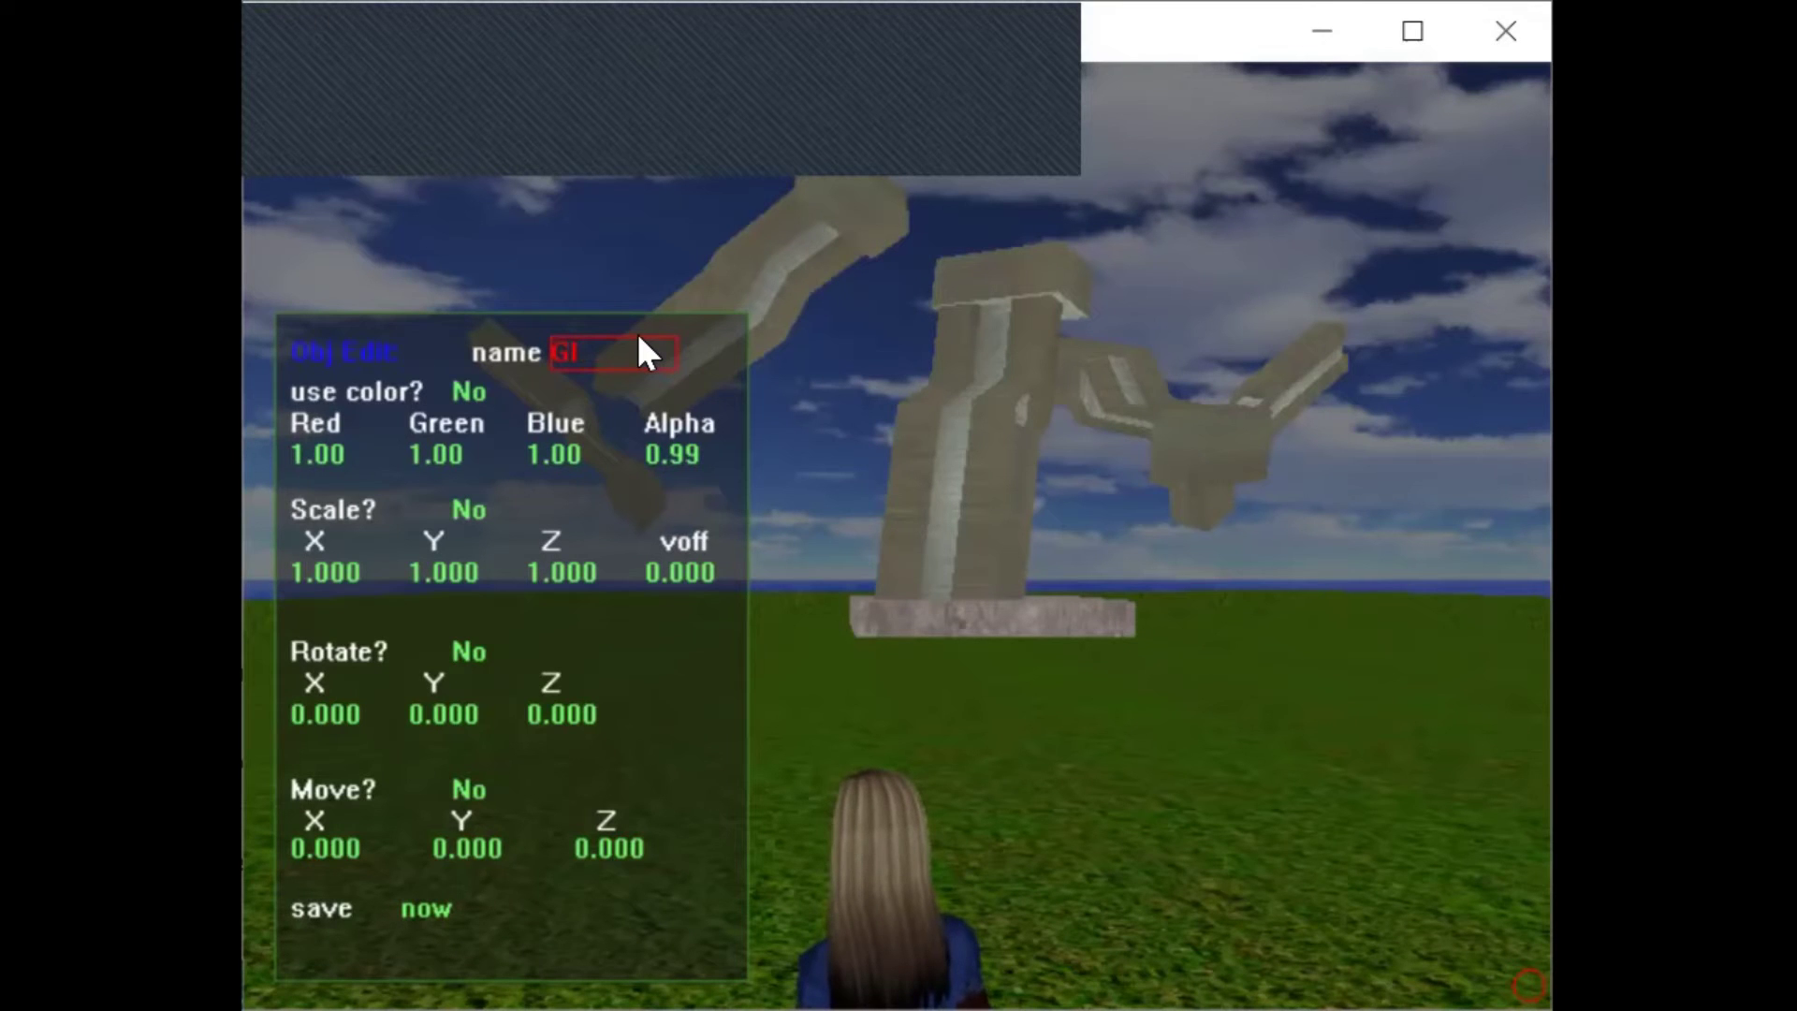
pyautogui.write('RD1')
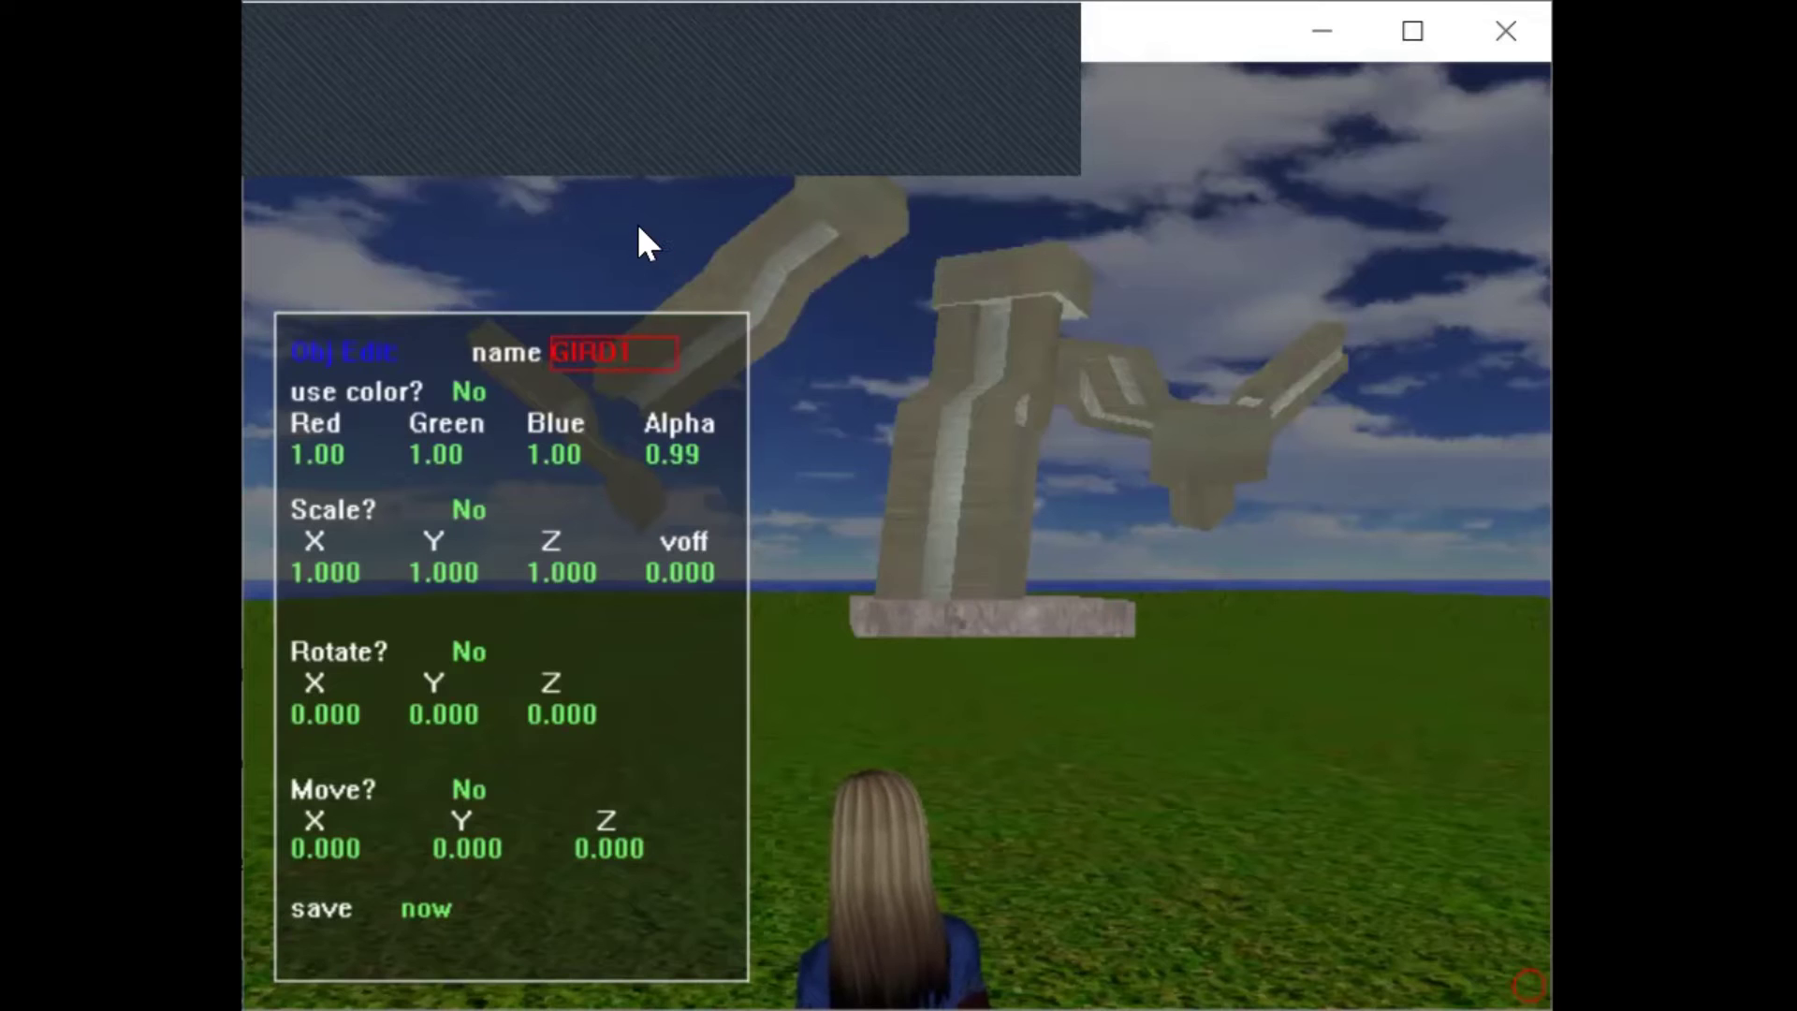
pyautogui.press('Return')
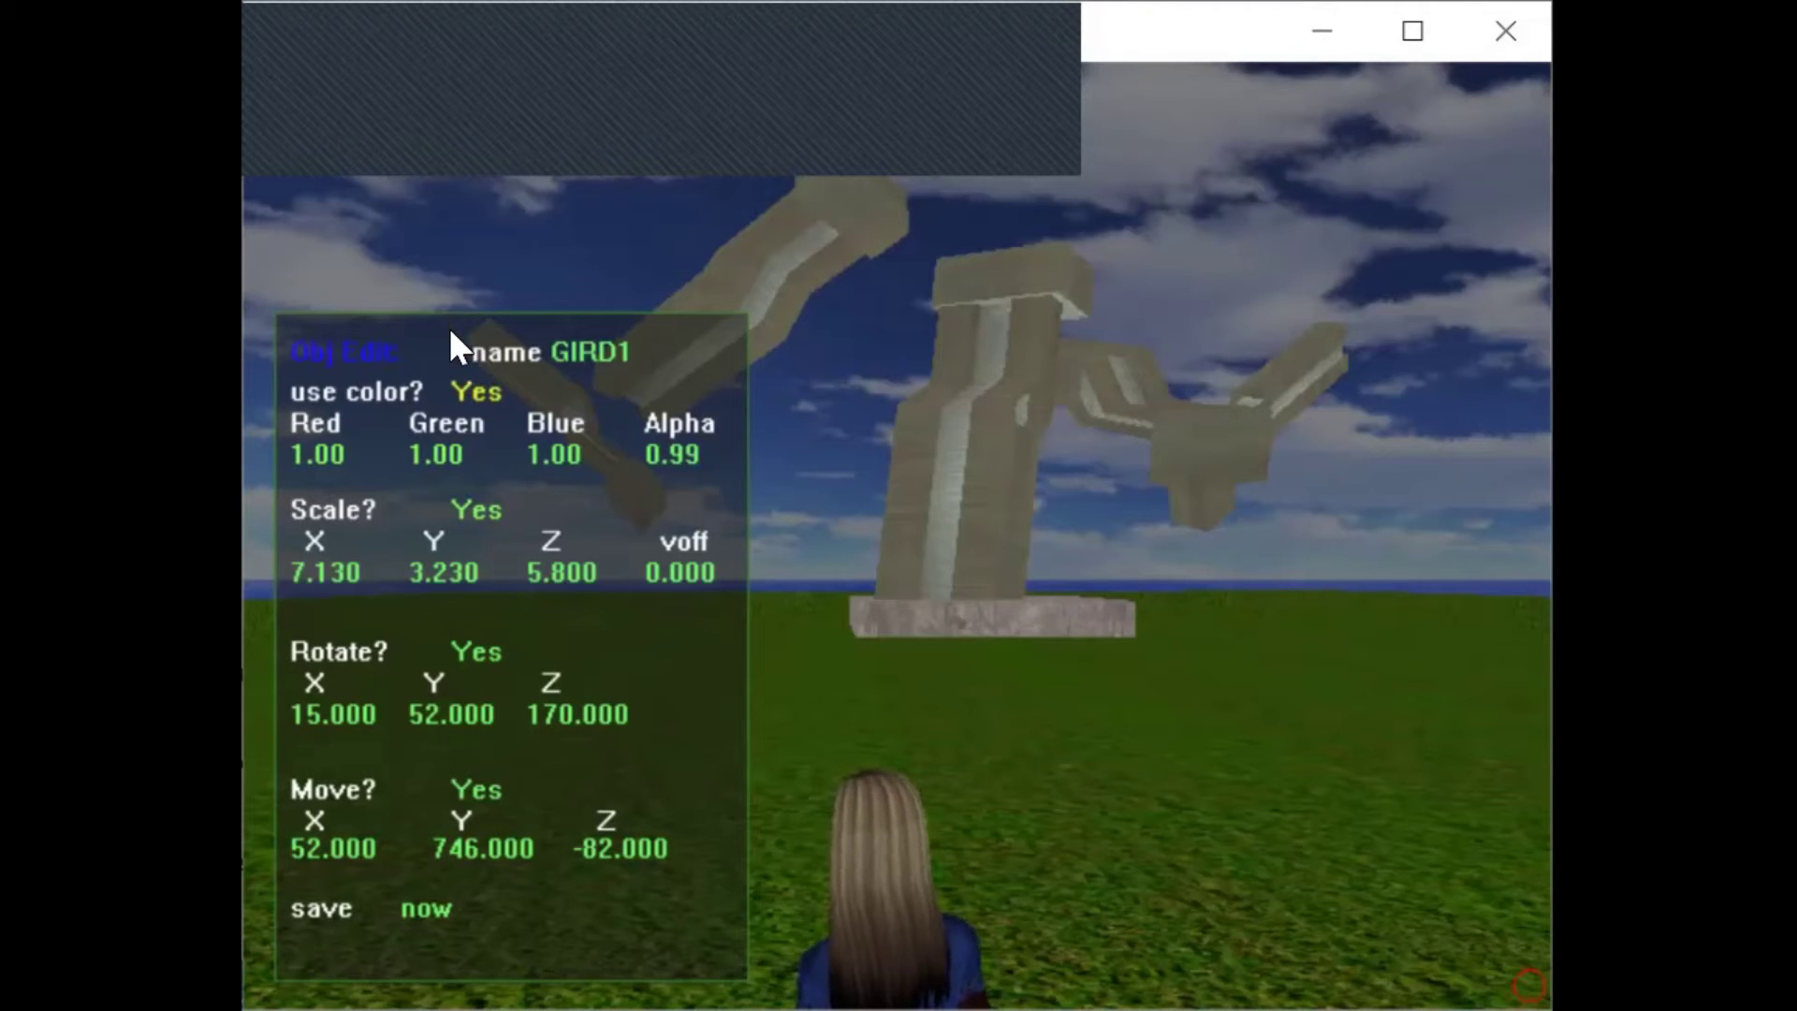
pyautogui.press('Return')
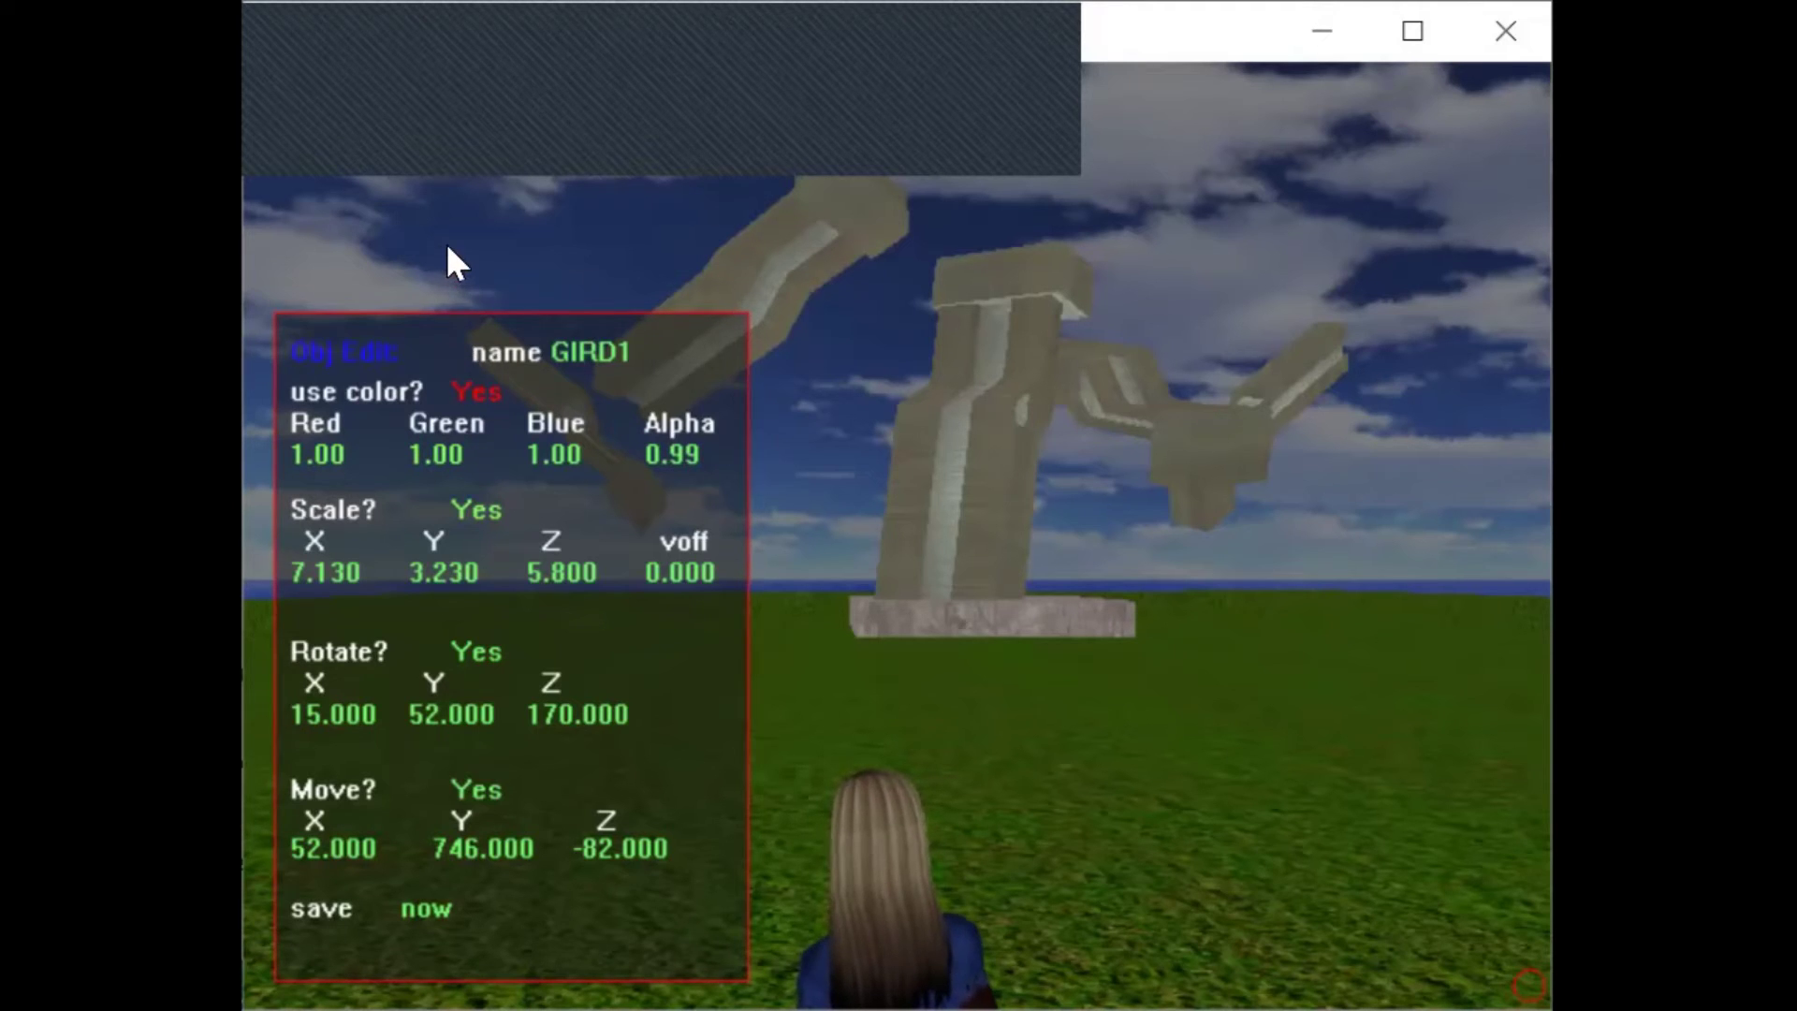
pyautogui.press('Right')
pyautogui.press('Return')
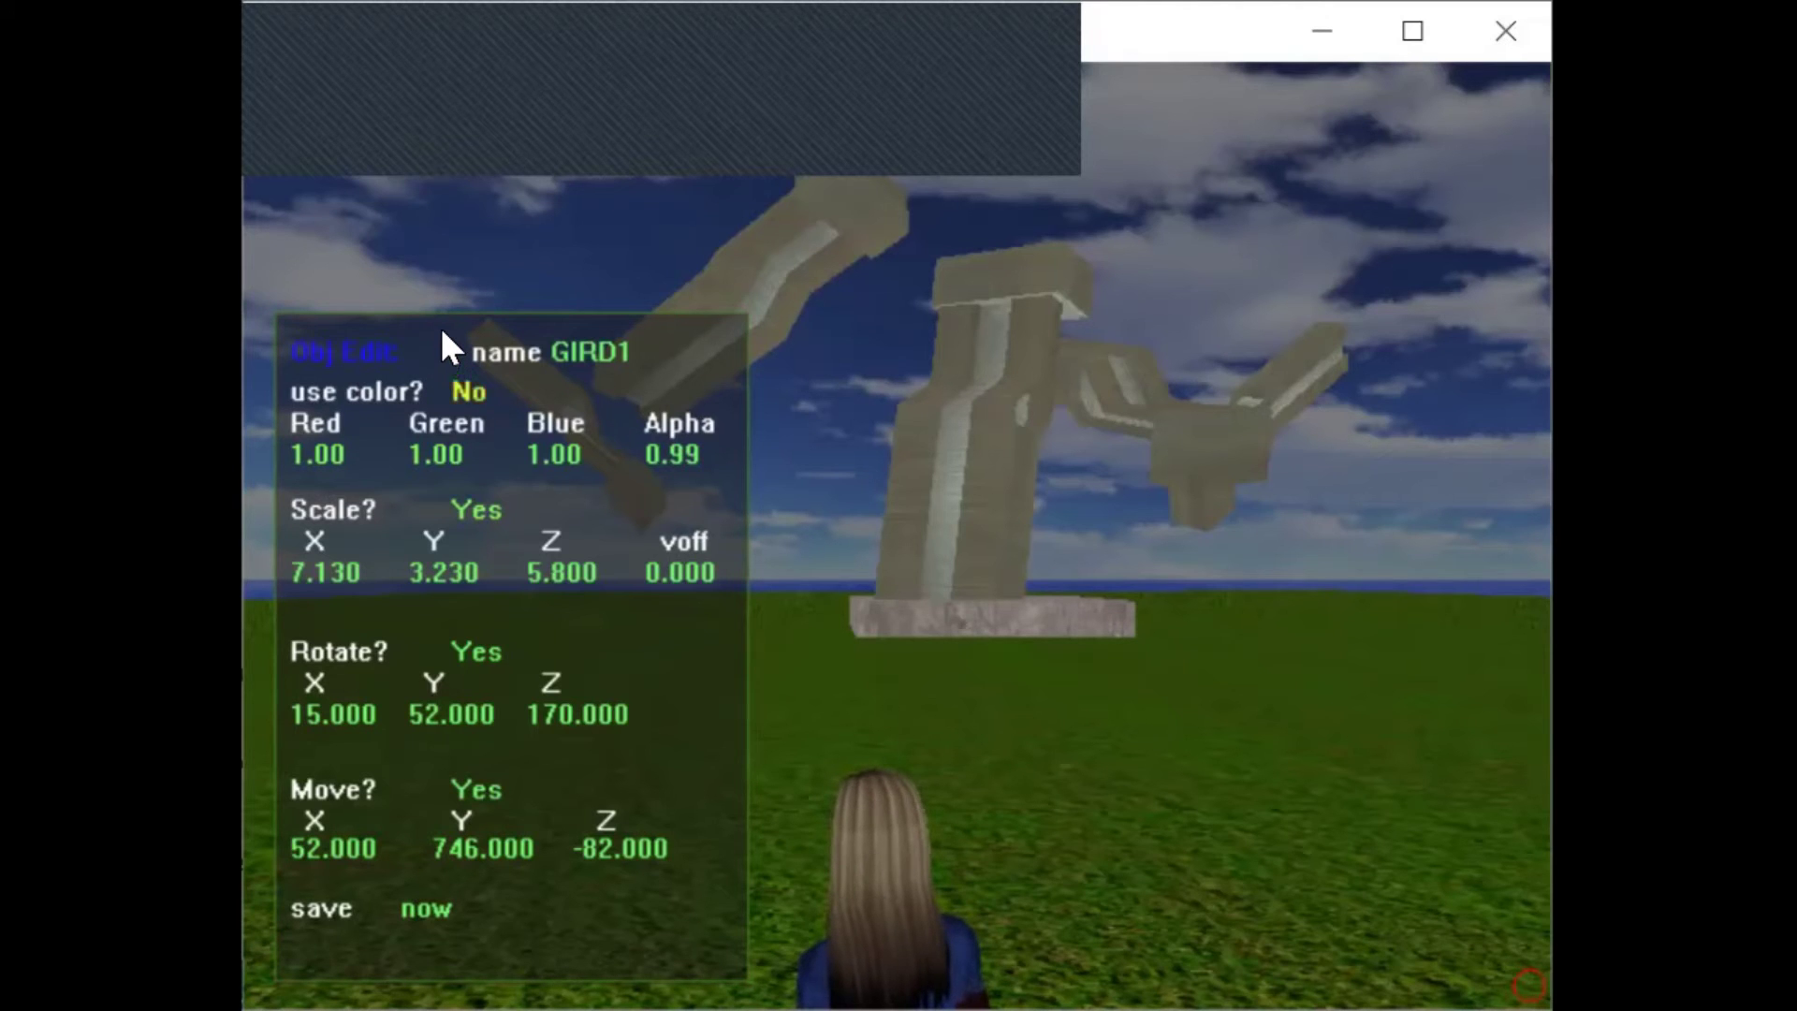
pyautogui.press('Return')
pyautogui.press('Right')
pyautogui.press('Return')
# - Lower the girder's Red value to about 0.04, tinting it cyan
pyautogui.click(309, 383)
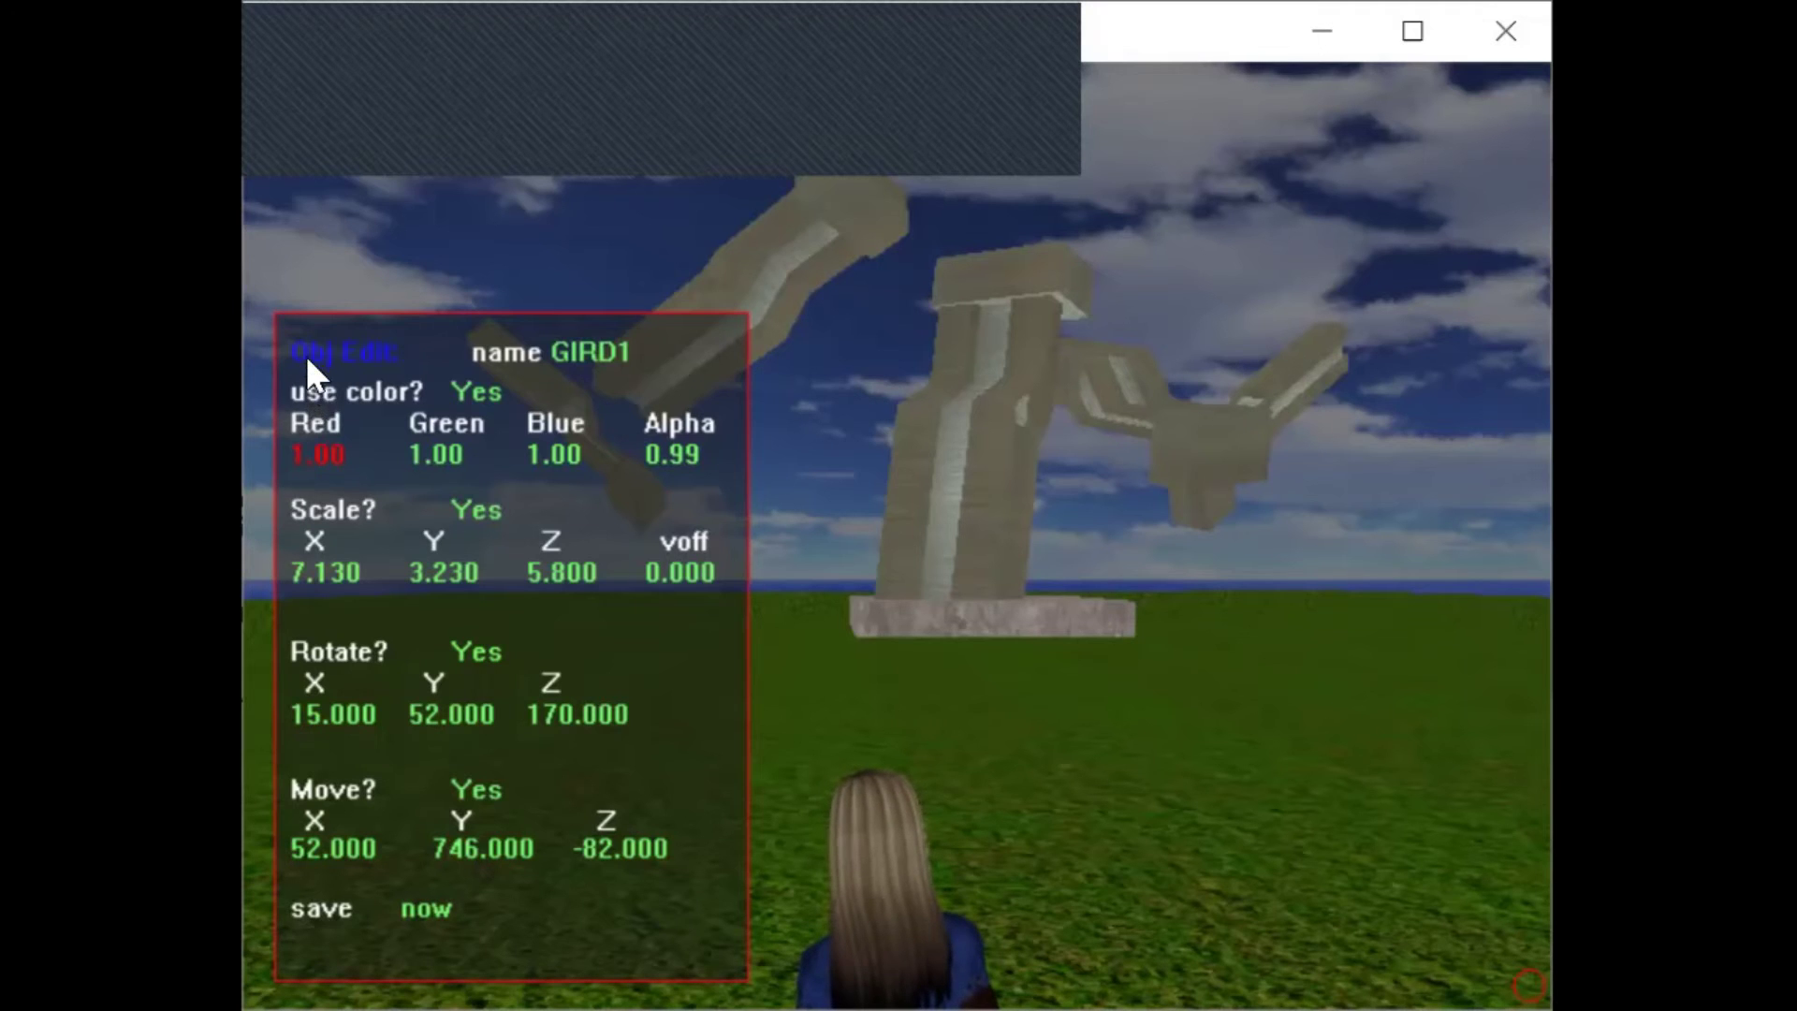
pyautogui.moveTo(300, 240); pyautogui.dragTo(295, 581)
pyautogui.moveTo(298, 698); pyautogui.dragTo(304, 506)
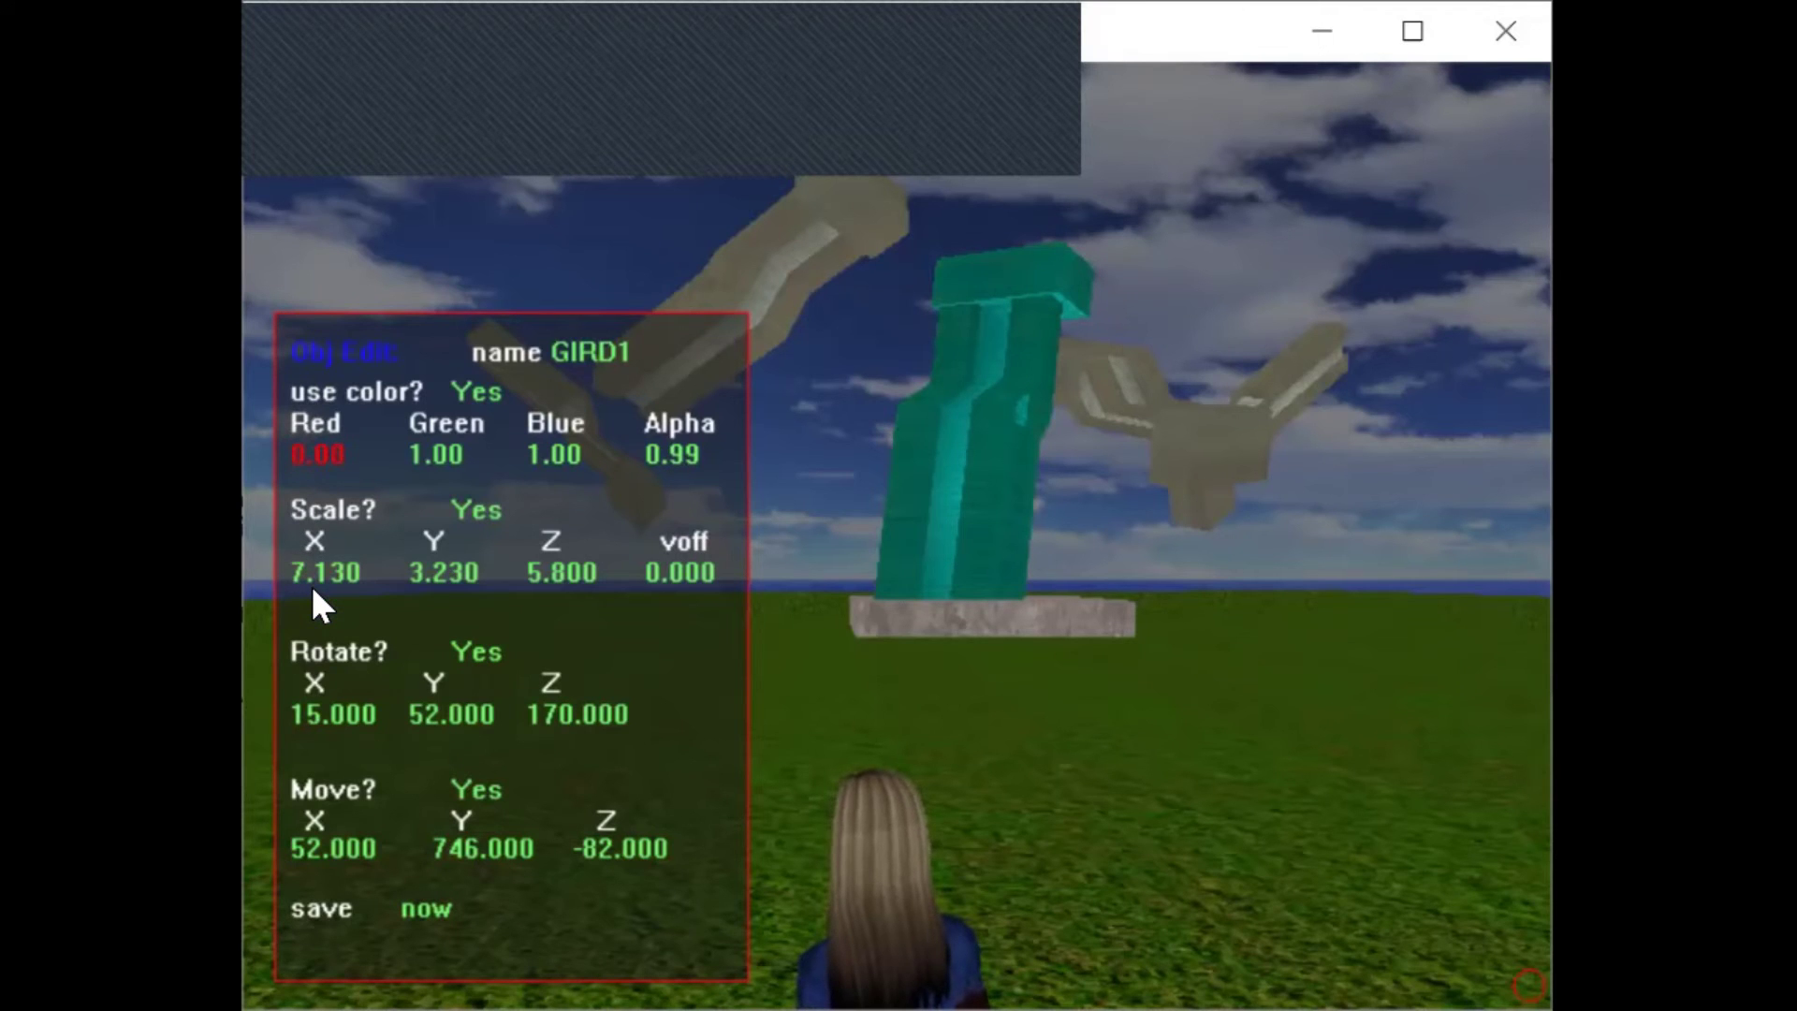
pyautogui.moveTo(312, 591); pyautogui.dragTo(316, 523)
pyautogui.moveTo(314, 417); pyautogui.dragTo(330, 577)
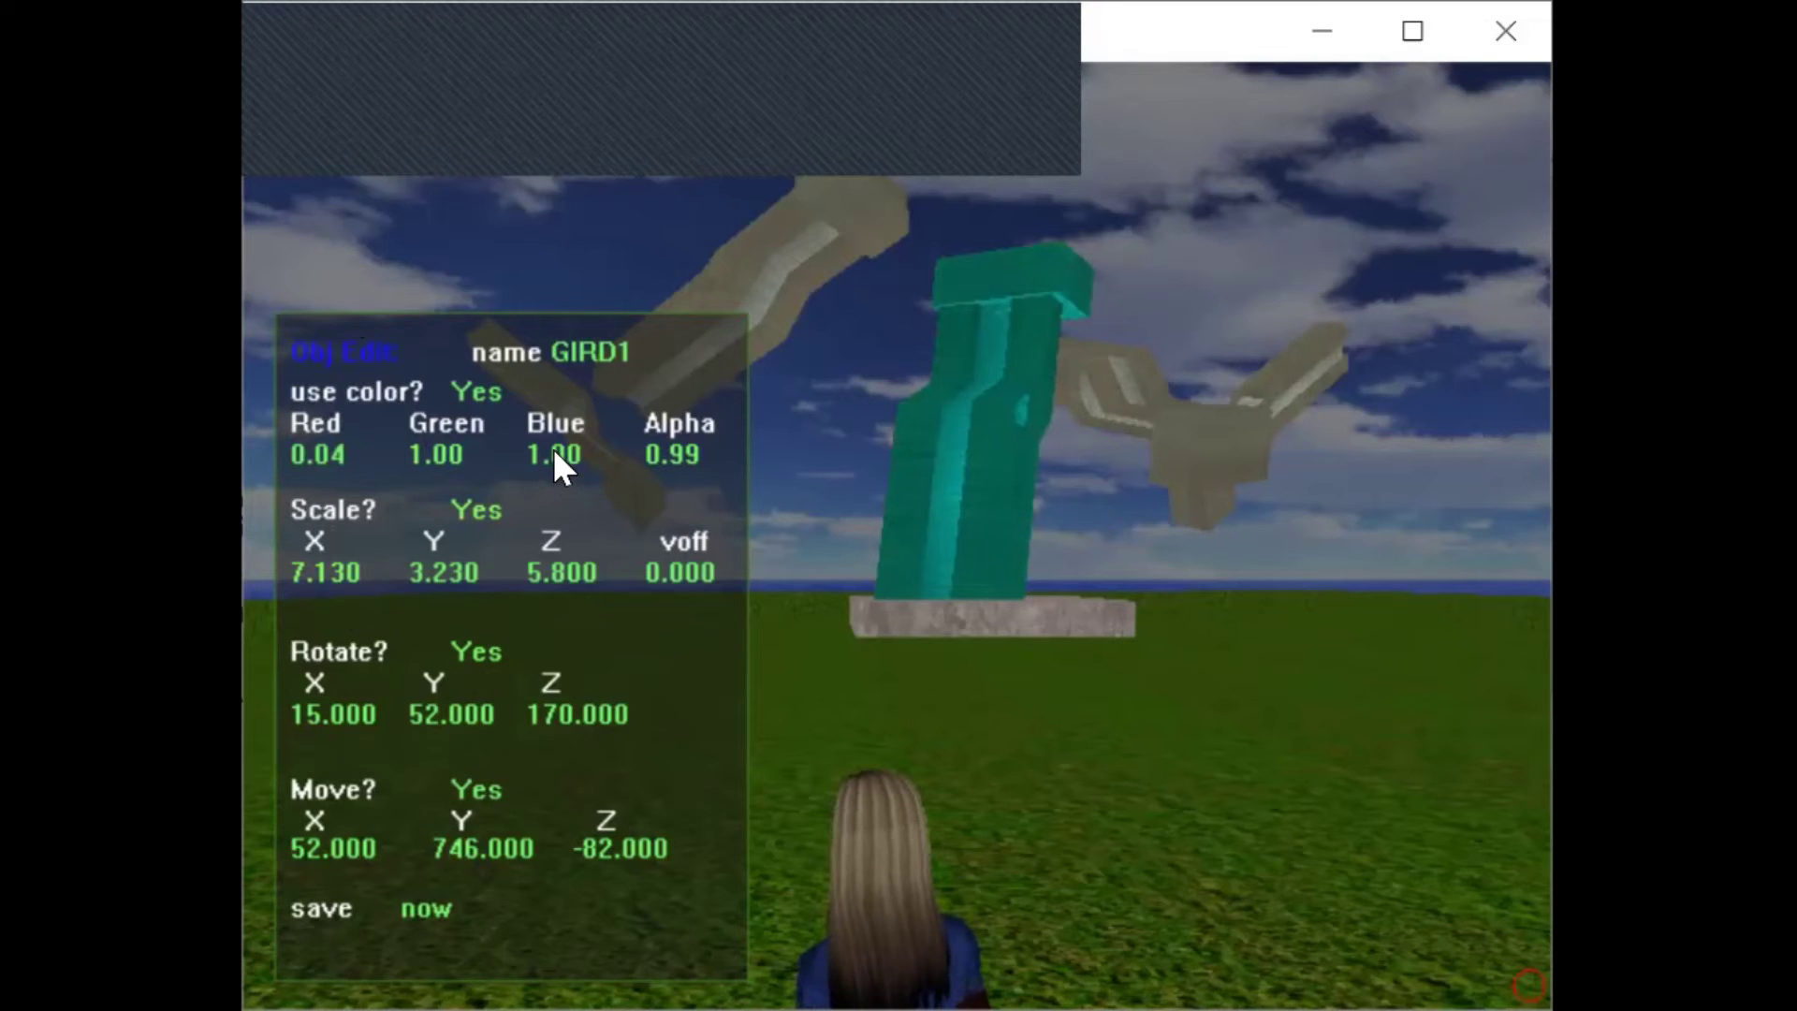
# - Adjust the Blue value and leave it at 1.00 for a teal girder
pyautogui.moveTo(553, 450); pyautogui.dragTo(546, 364)
pyautogui.moveTo(544, 298); pyautogui.dragTo(547, 387)
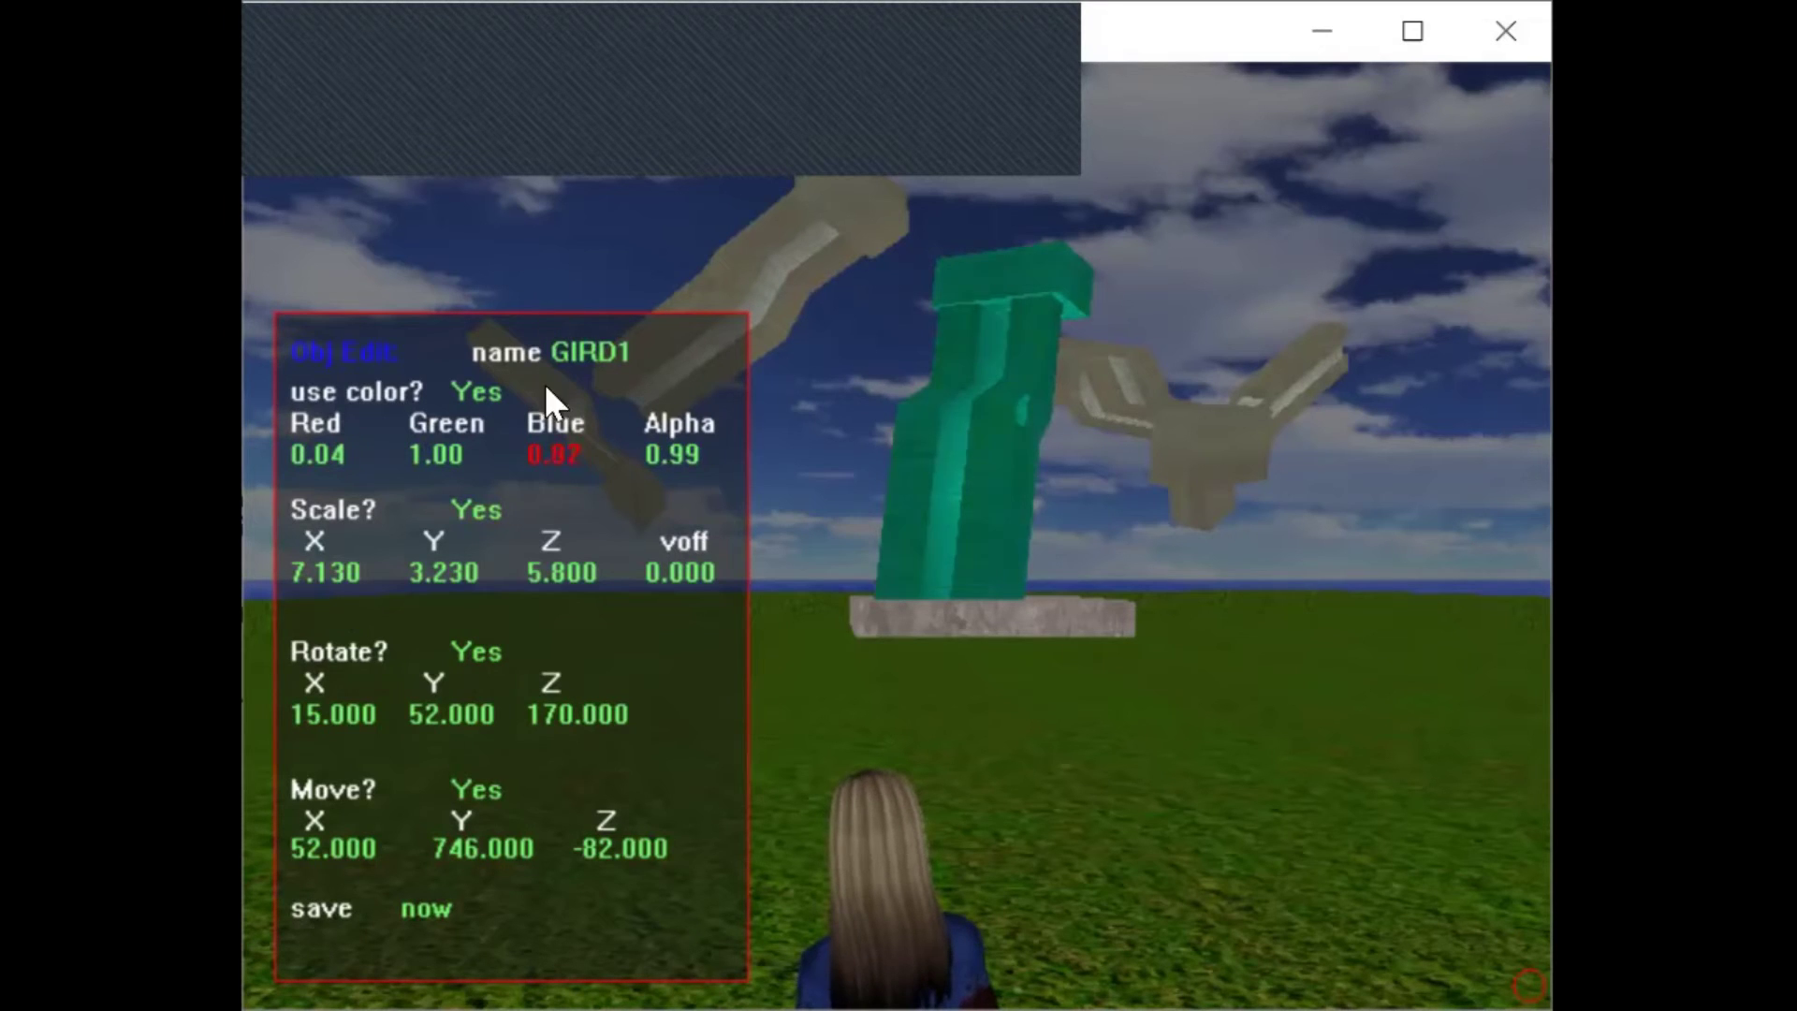
pyautogui.moveTo(561, 547); pyautogui.dragTo(575, 709)
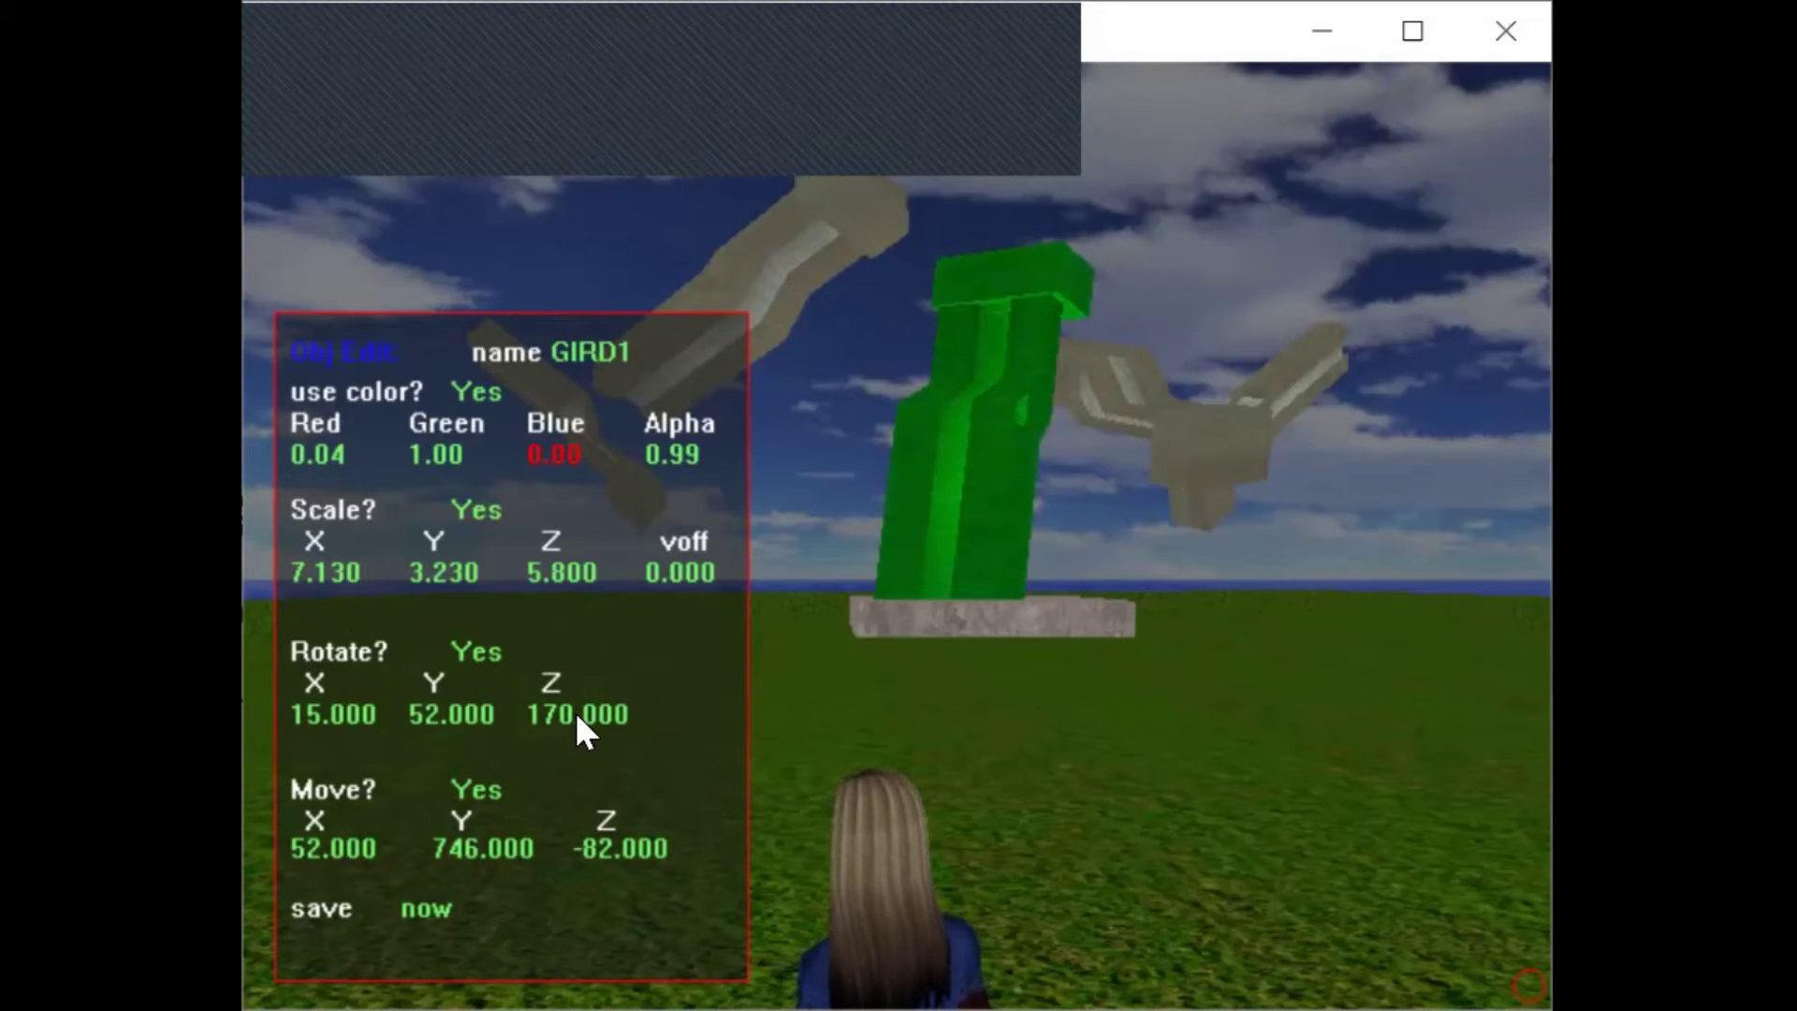
pyautogui.moveTo(580, 633); pyautogui.dragTo(563, 448)
pyautogui.moveTo(545, 361); pyautogui.dragTo(547, 596)
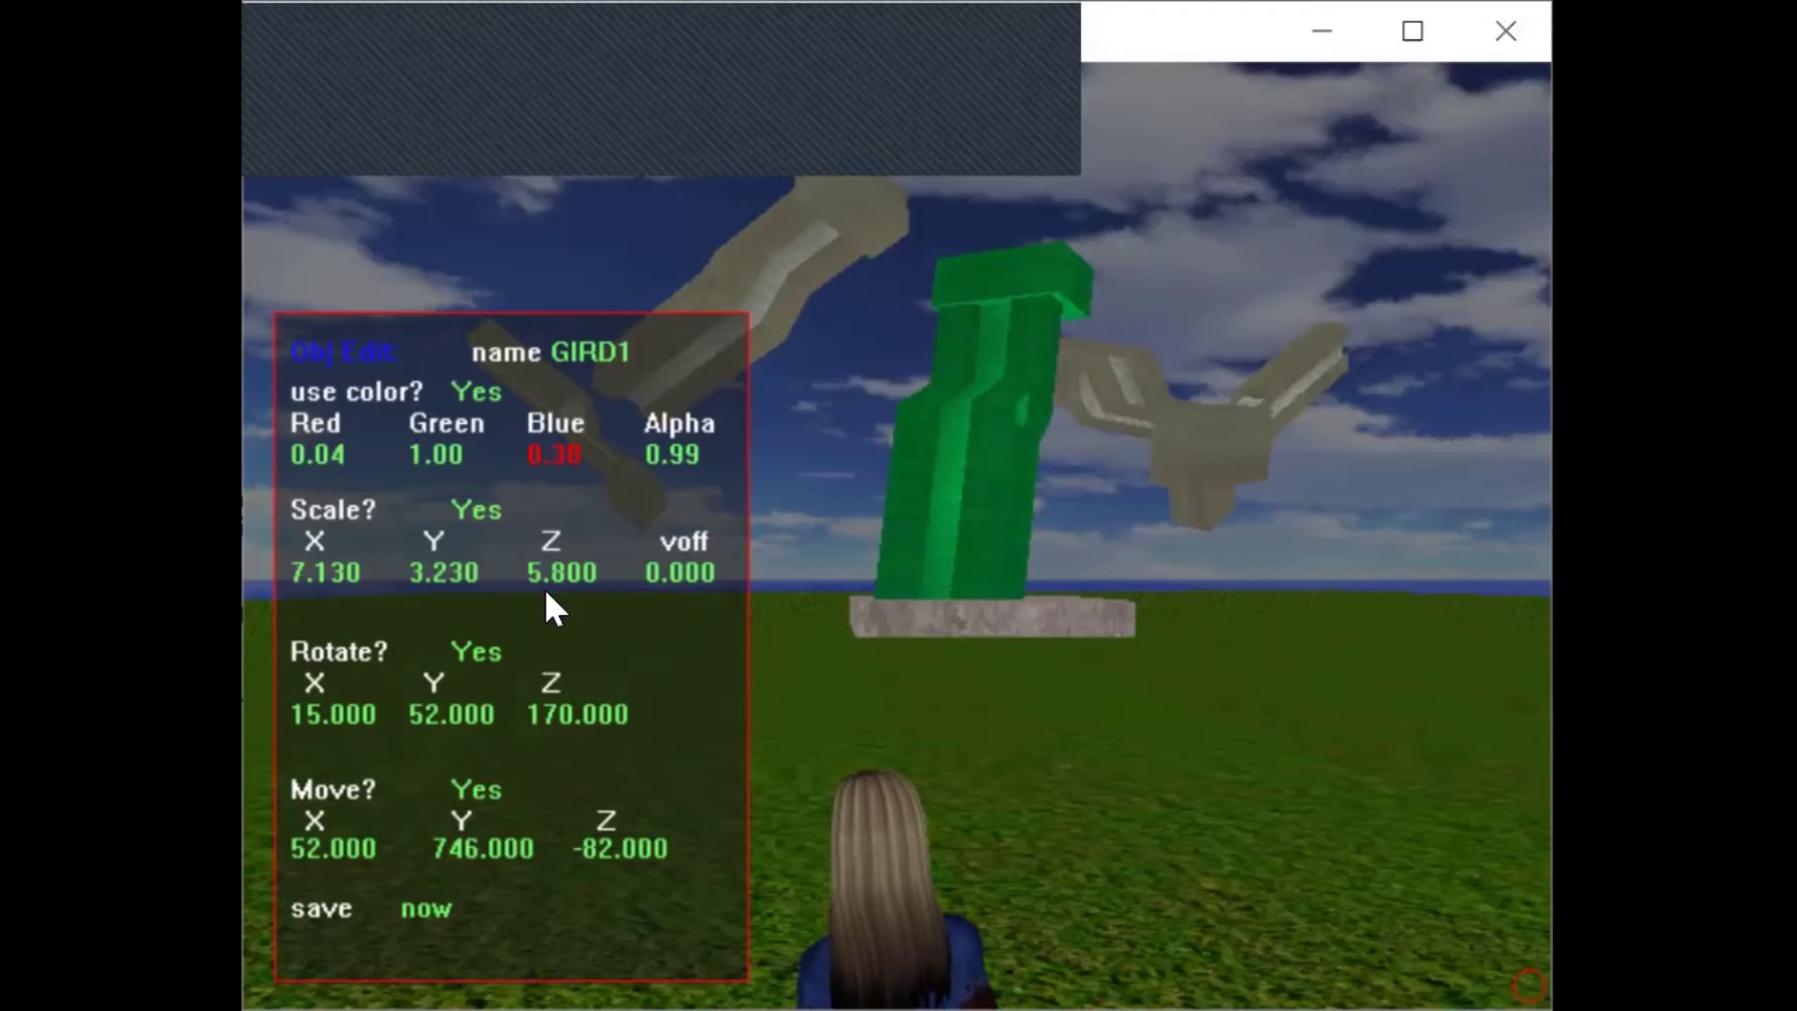
pyautogui.moveTo(554, 765); pyautogui.dragTo(563, 521)
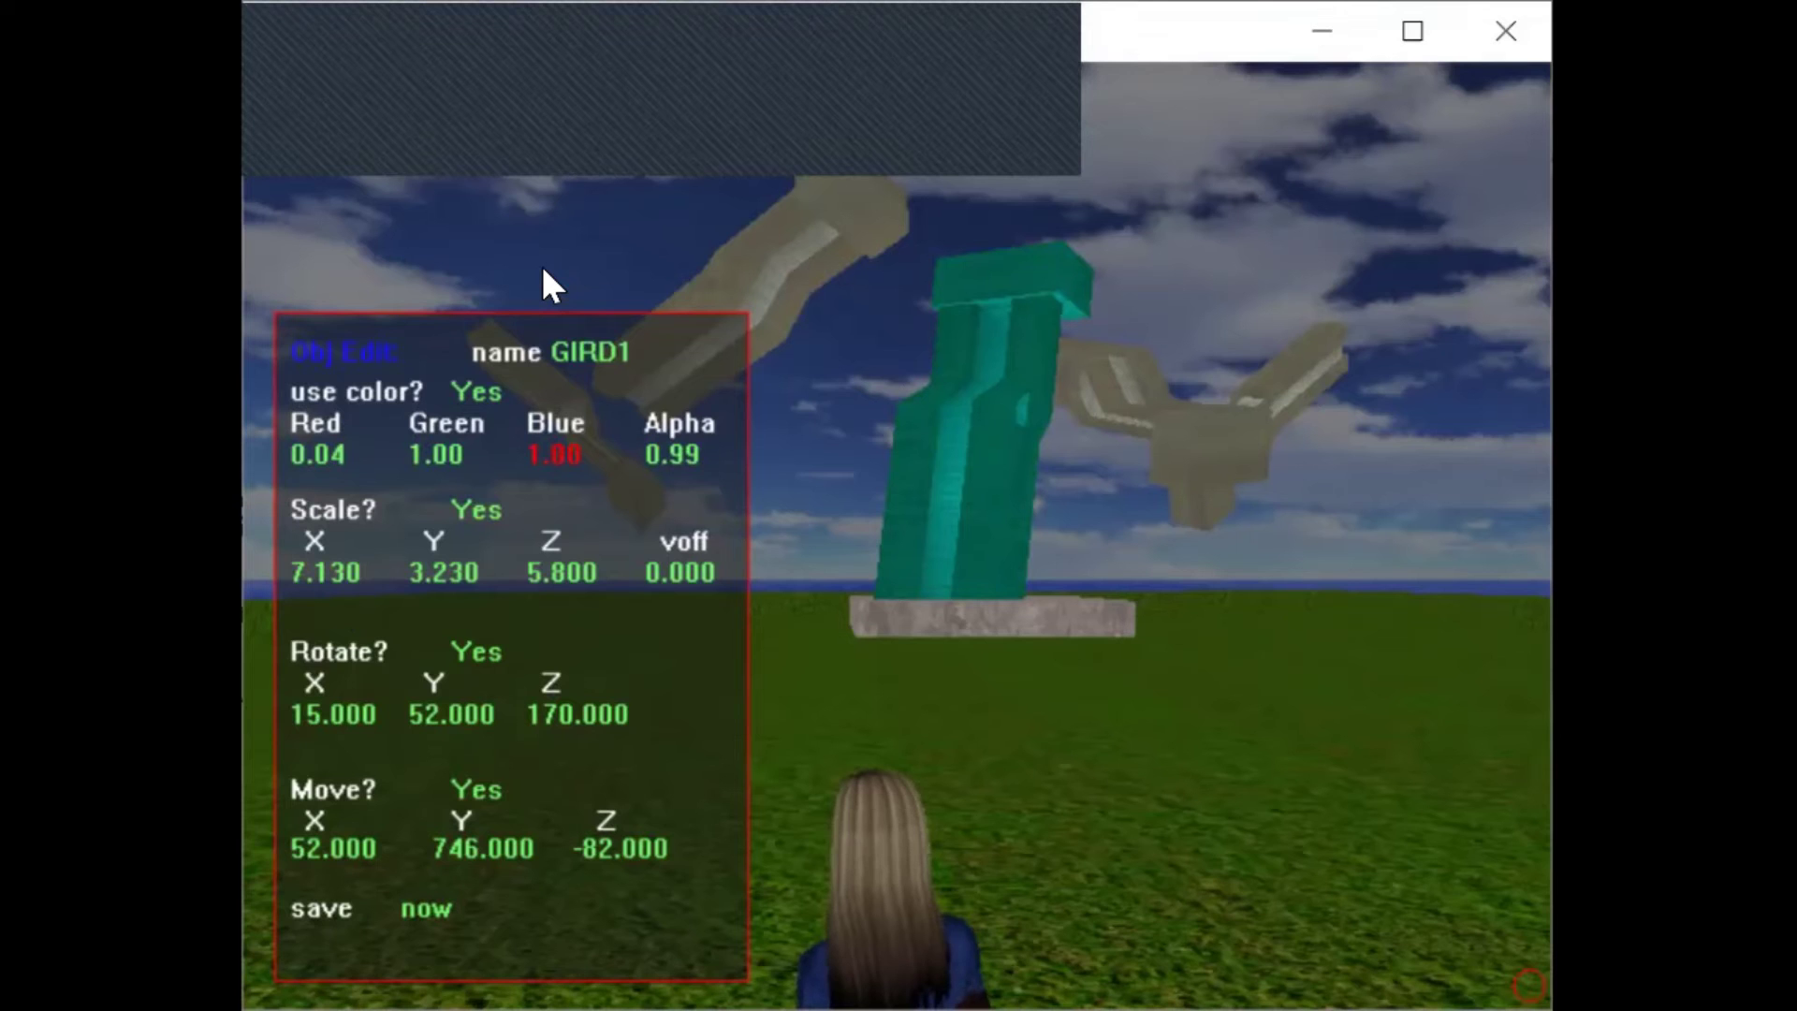
pyautogui.moveTo(543, 271); pyautogui.dragTo(529, 295)
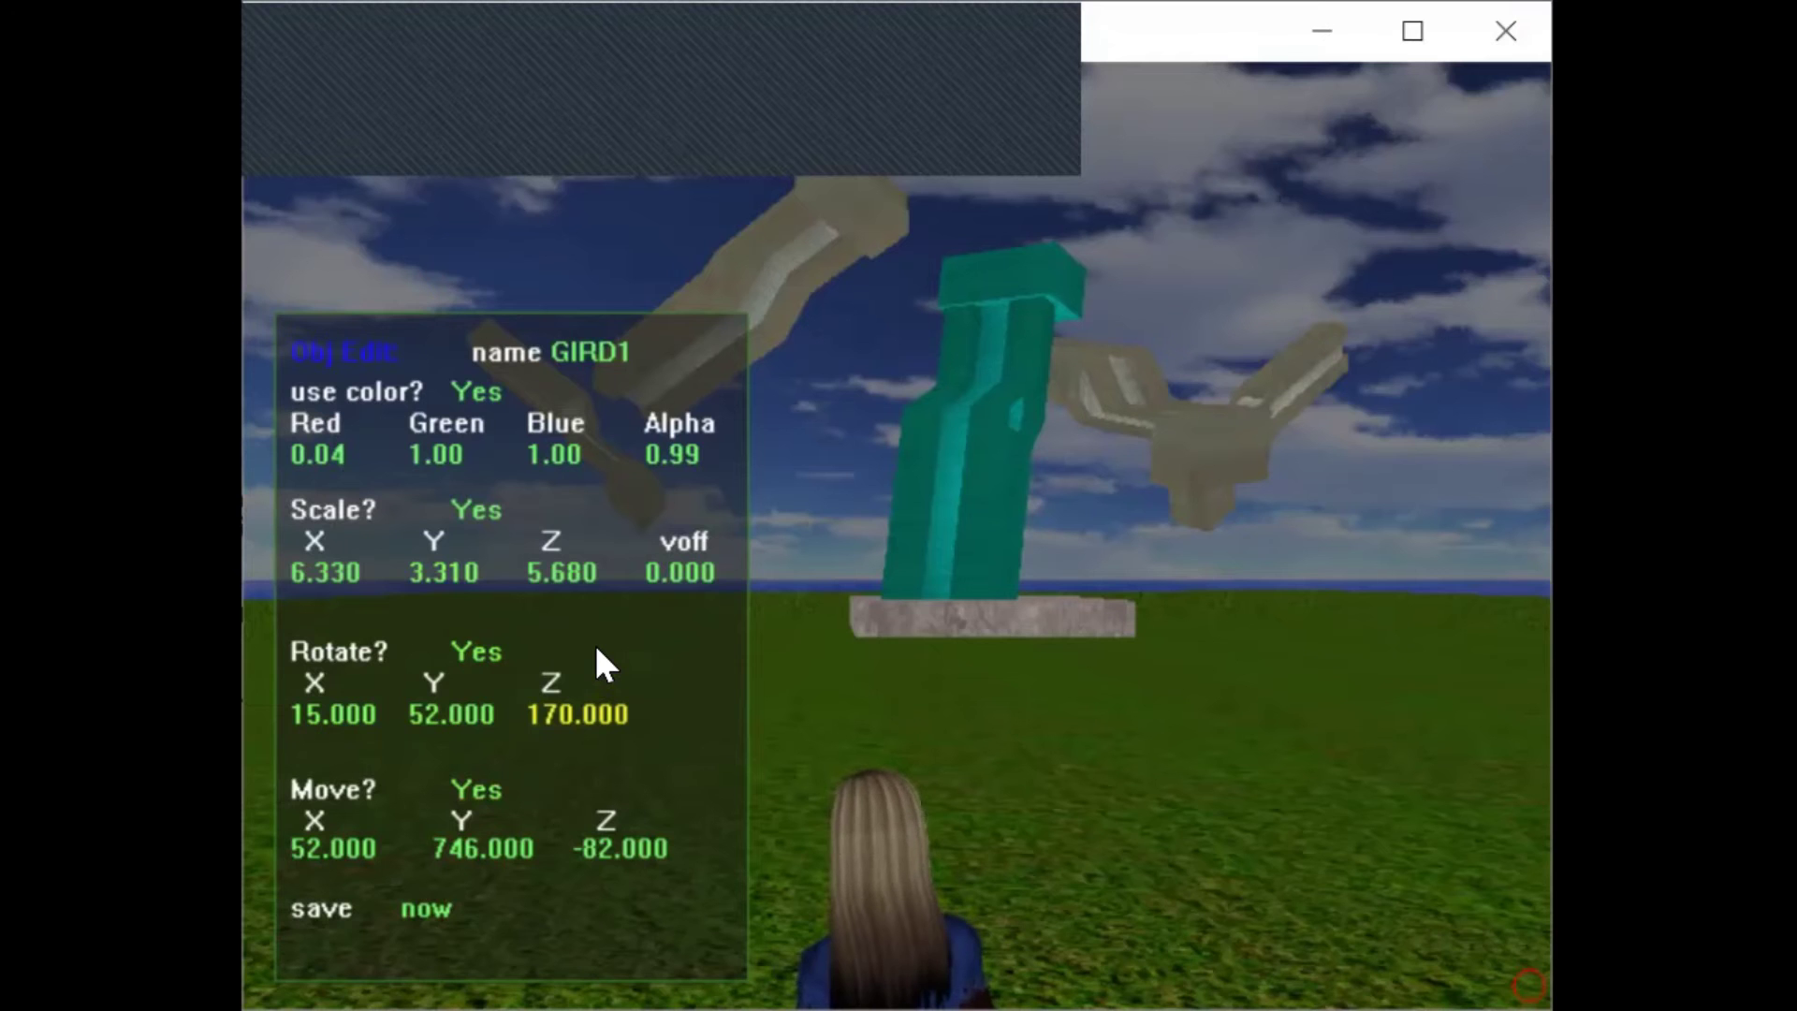
# - Change GIRD1's Rotate Z from 170 to 164.000, standing the girder upright
pyautogui.moveTo(602, 666)
pyautogui.mouseDown()
pyautogui.moveTo(586, 510)
pyautogui.moveTo(658, 895)
pyautogui.moveTo(602, 594)
pyautogui.moveTo(602, 440)
pyautogui.moveTo(665, 872)
pyautogui.moveTo(599, 530)
pyautogui.moveTo(619, 661)
pyautogui.mouseUp()
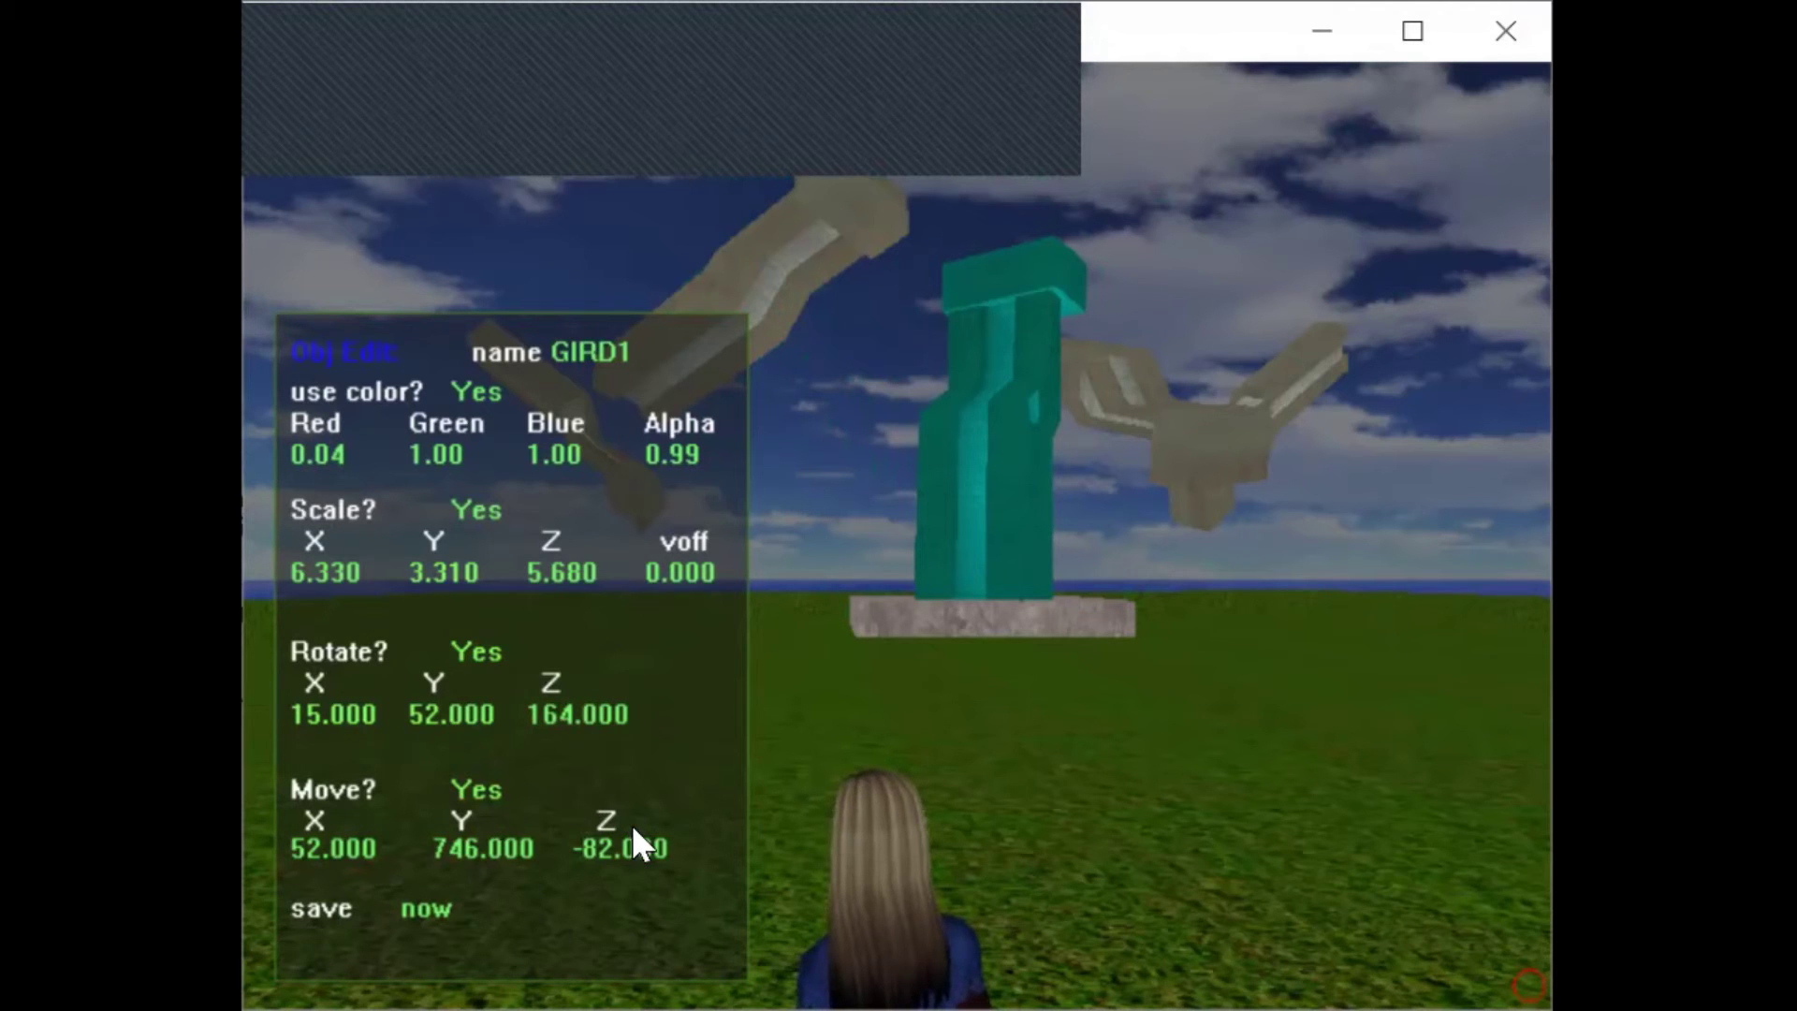
# - Change GIRD1's Move Z from -82.000 to -52.000
pyautogui.moveTo(630, 820); pyautogui.dragTo(636, 739)
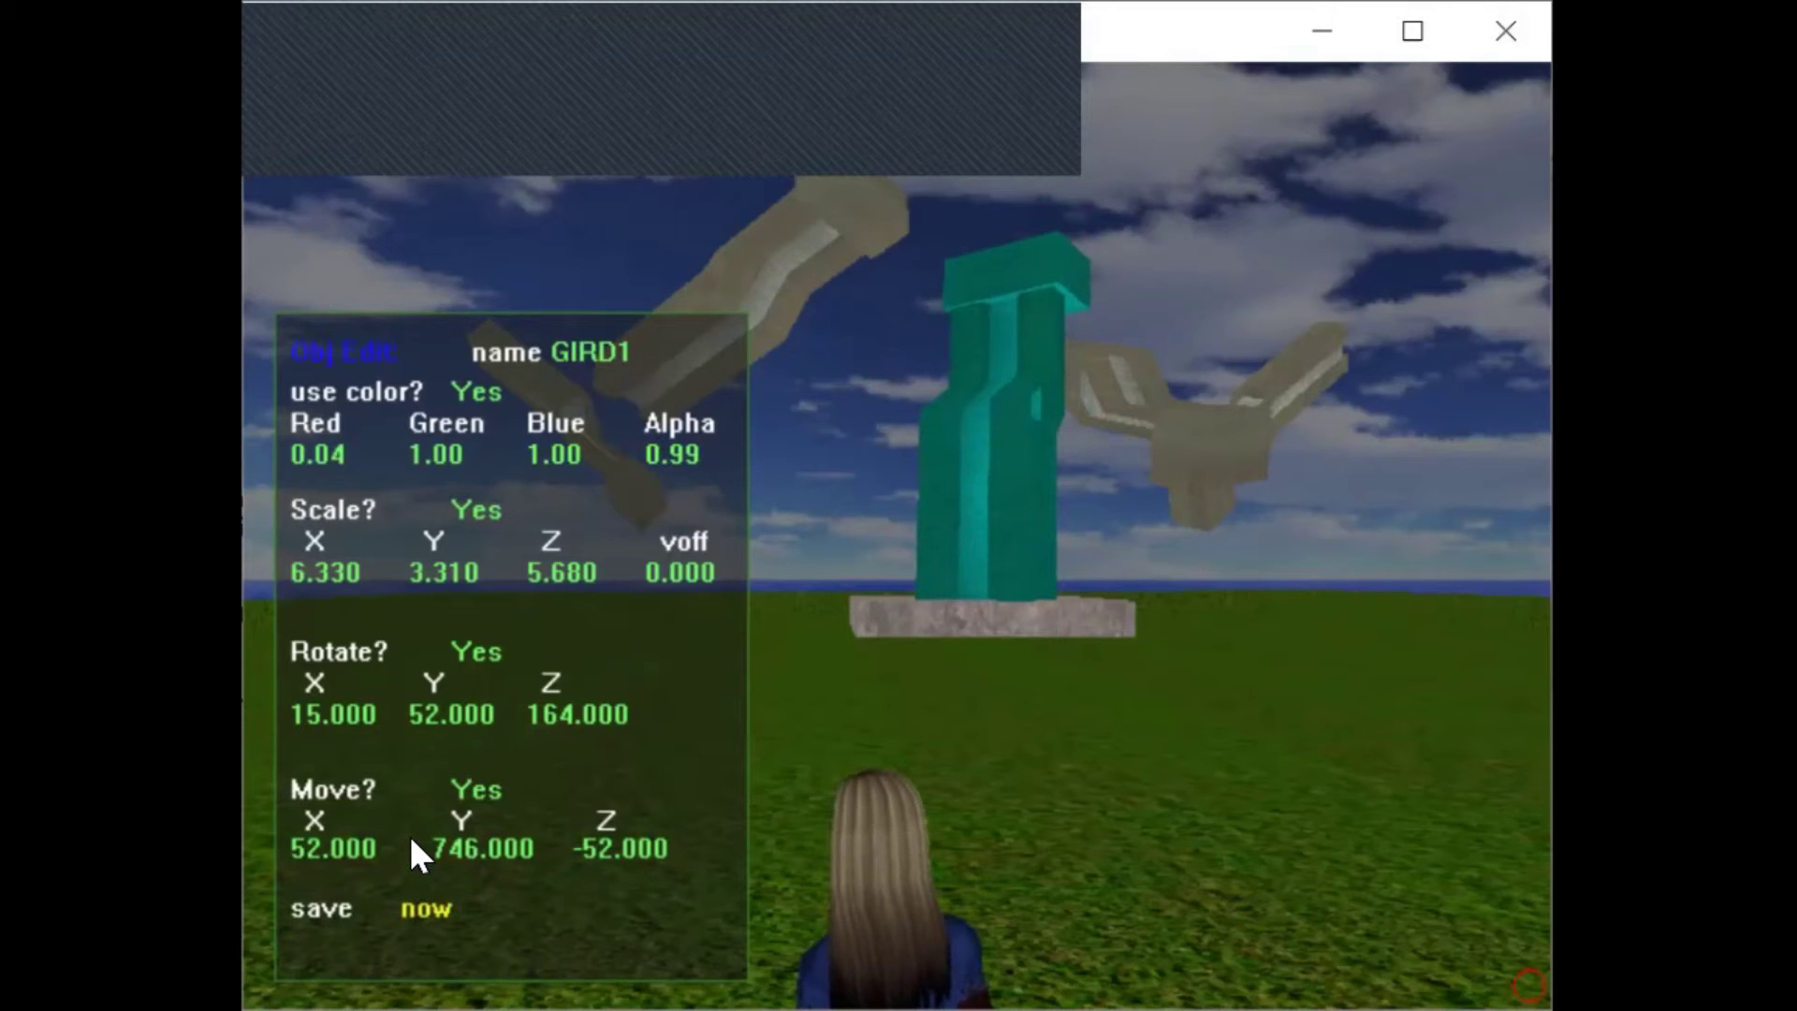
# - Save GIRD1's edited settings to C:\GODD\SCULPKIT.INI
pyautogui.press('Return')
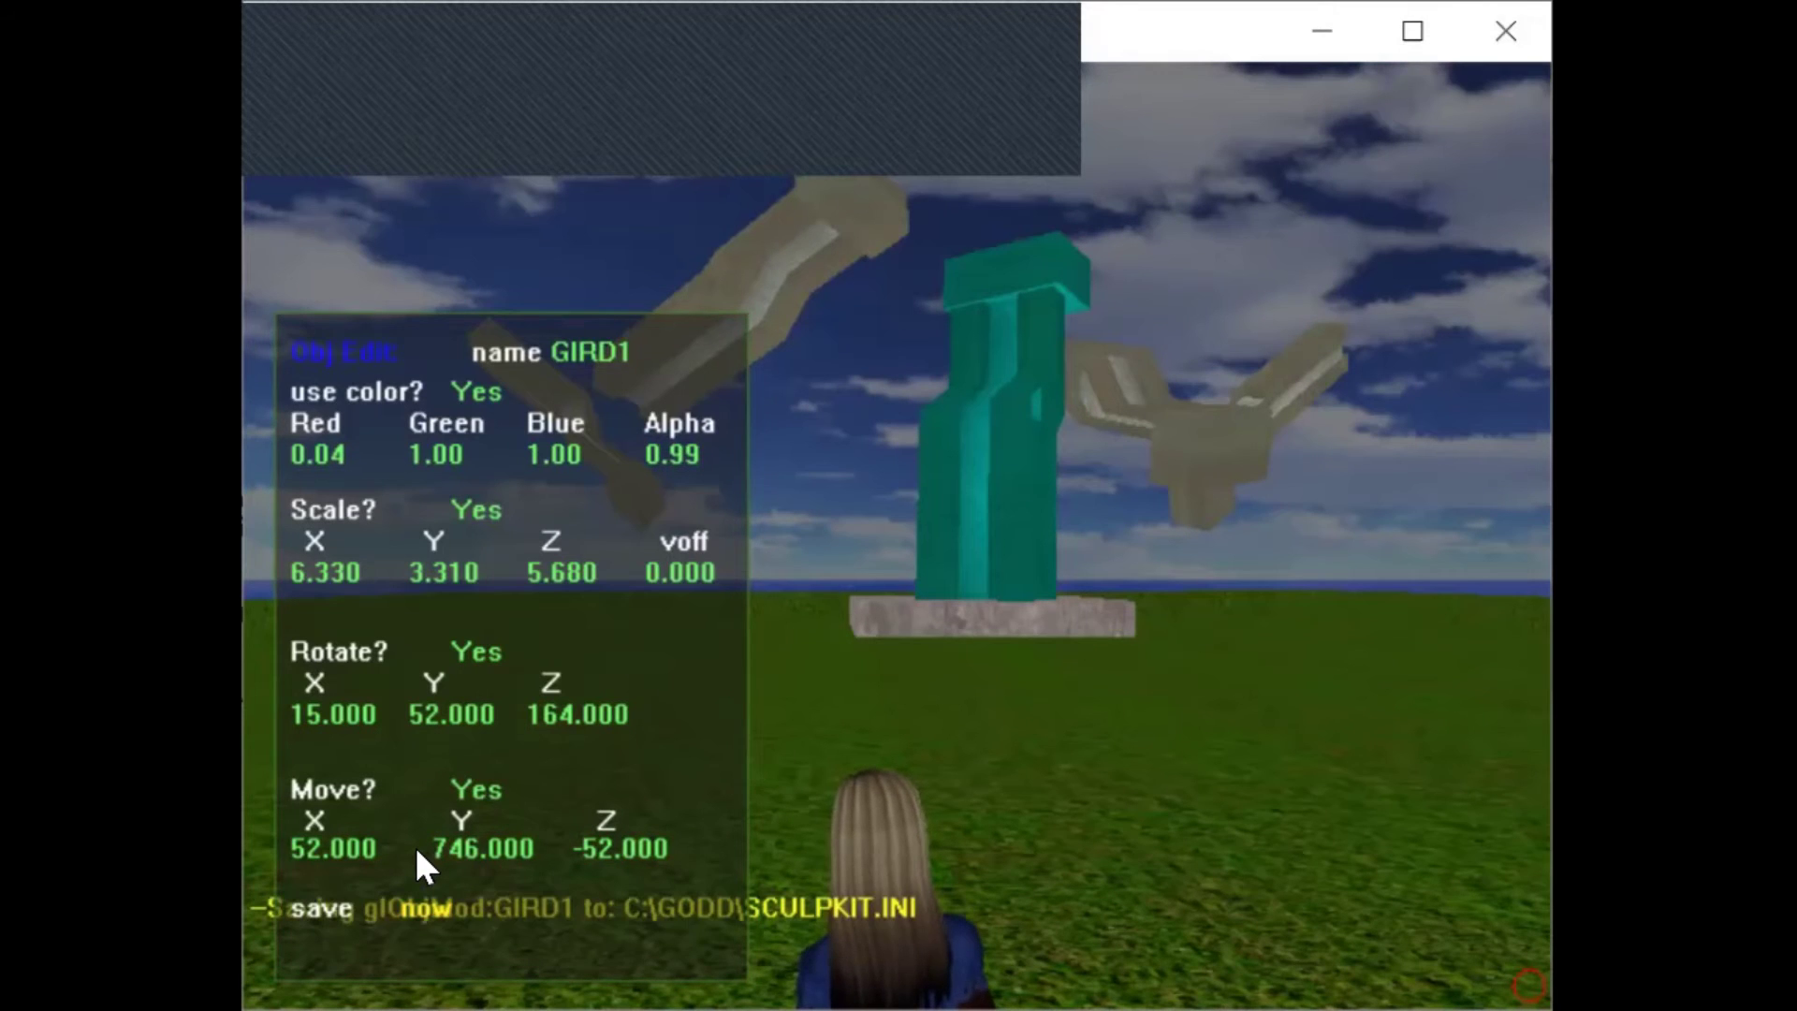